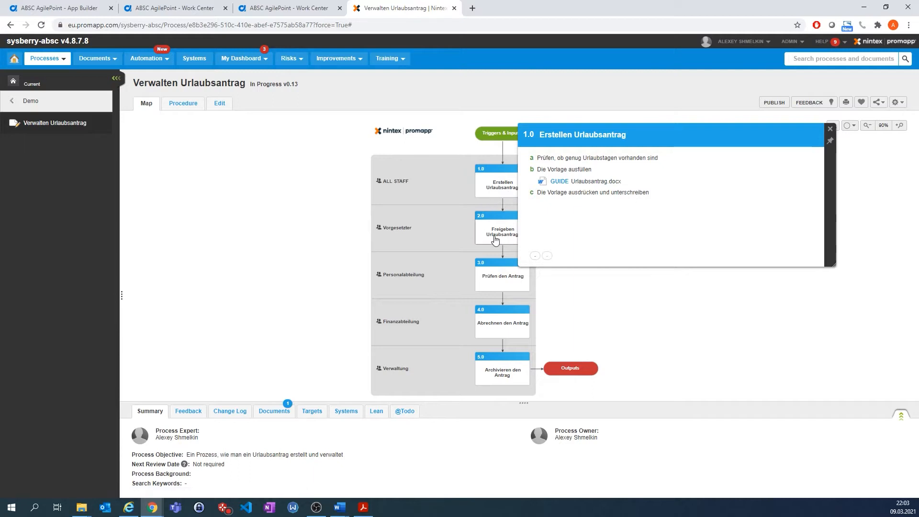
- Review the details of activities 2.0 to 5.0 in the Verwalten Urlaubsantrag process map, including the note under activity 2.0
left_click(496, 239)
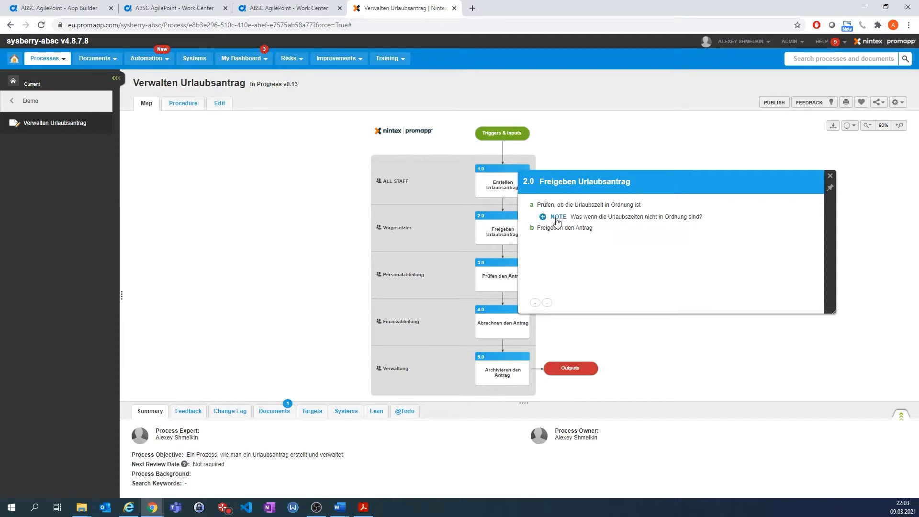
left_click(544, 217)
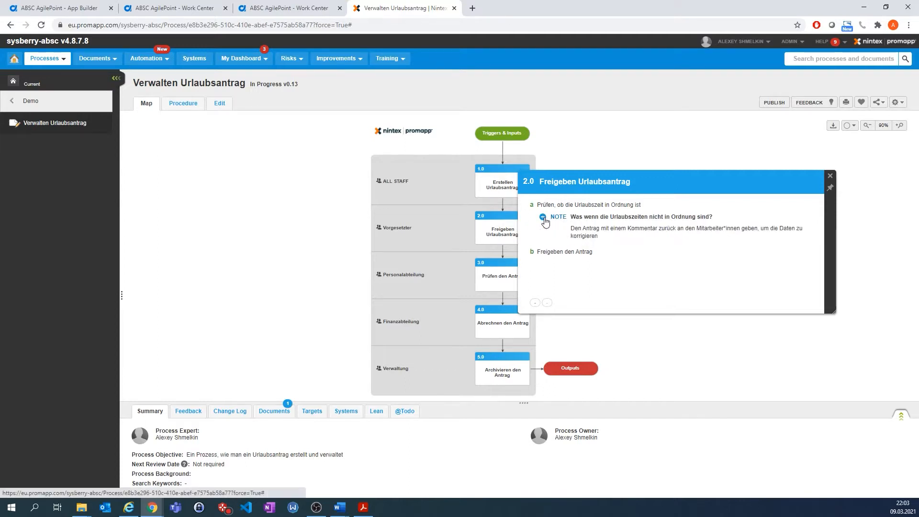
left_click(542, 218)
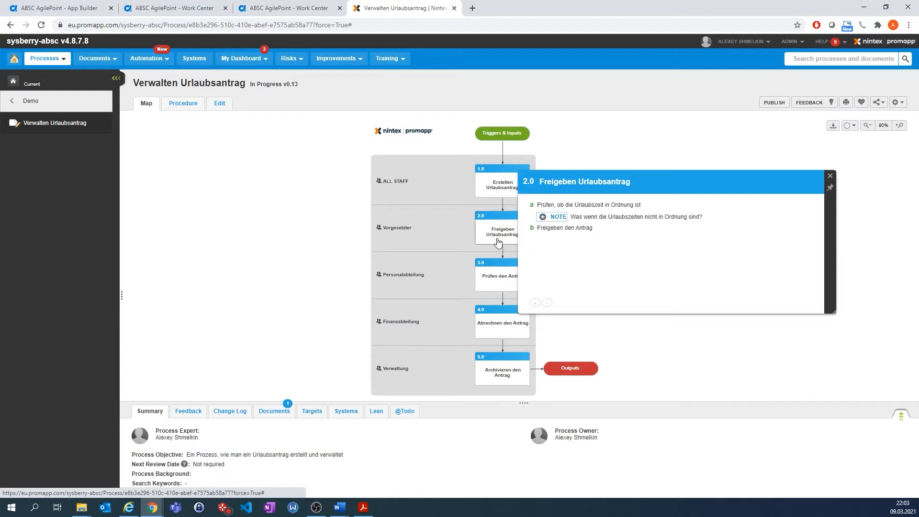
left_click(479, 276)
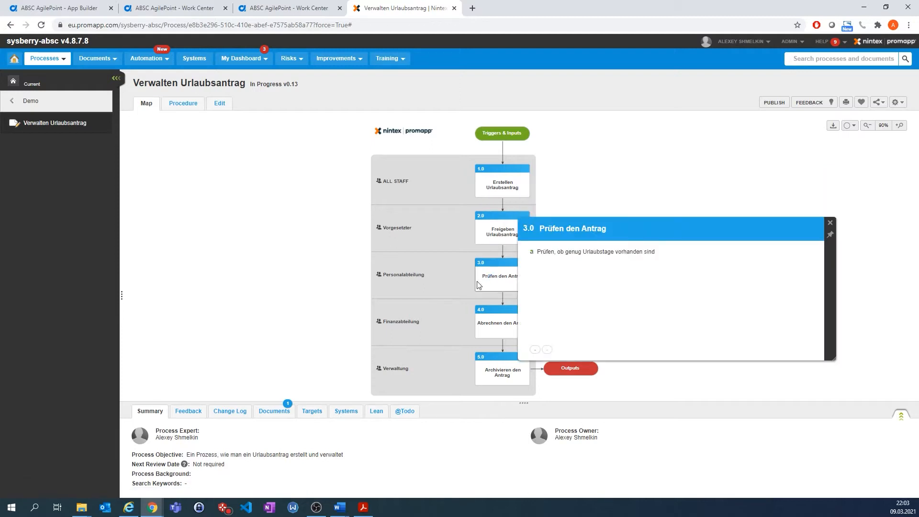
left_click(482, 320)
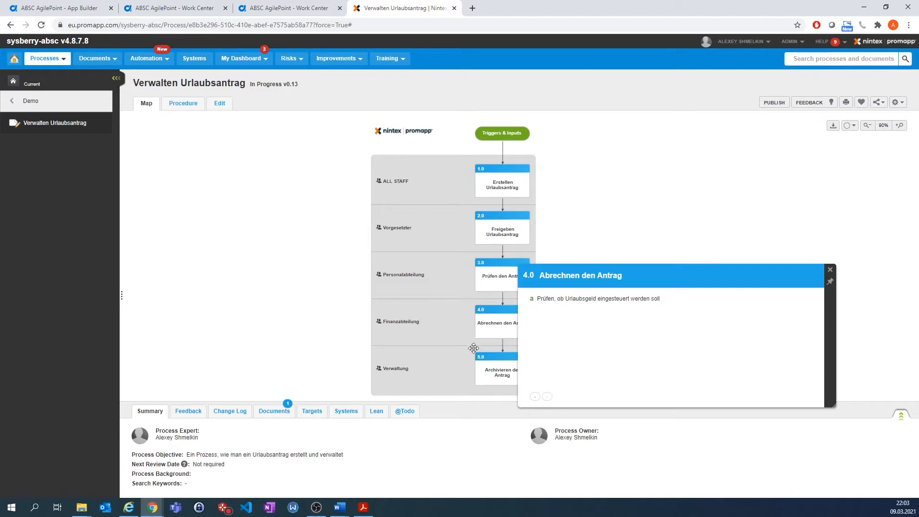
left_click(489, 374)
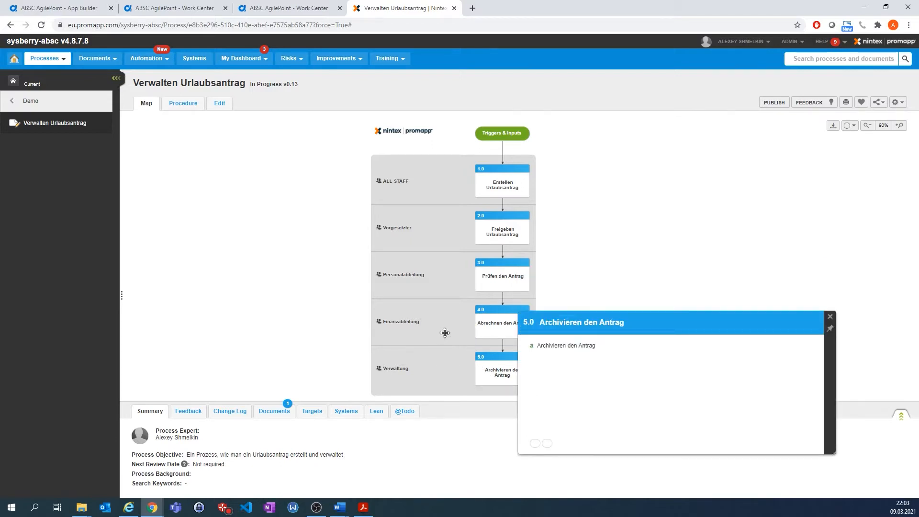
left_click(431, 352)
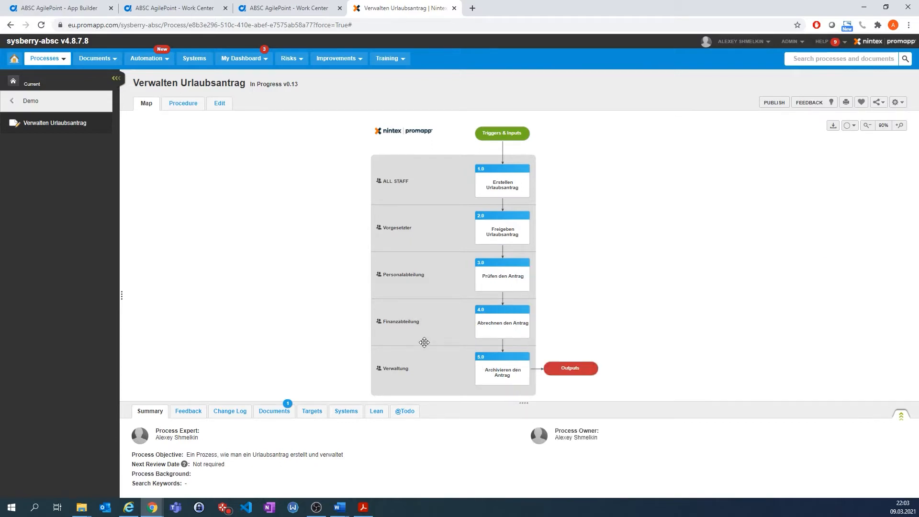
- Switch to AgilePoint App Builder and start a new process-based app named LCE_Urlaubsantrag in the Youtube category
left_click(74, 9)
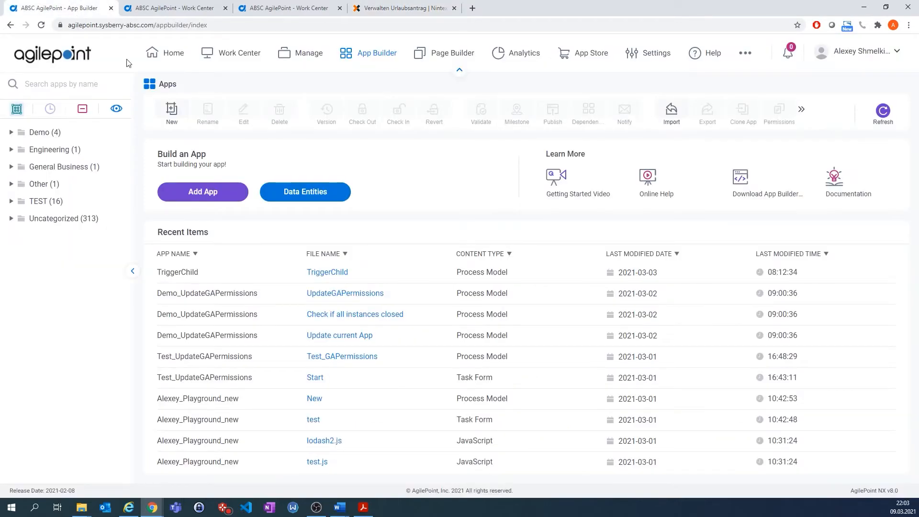
left_click(212, 192)
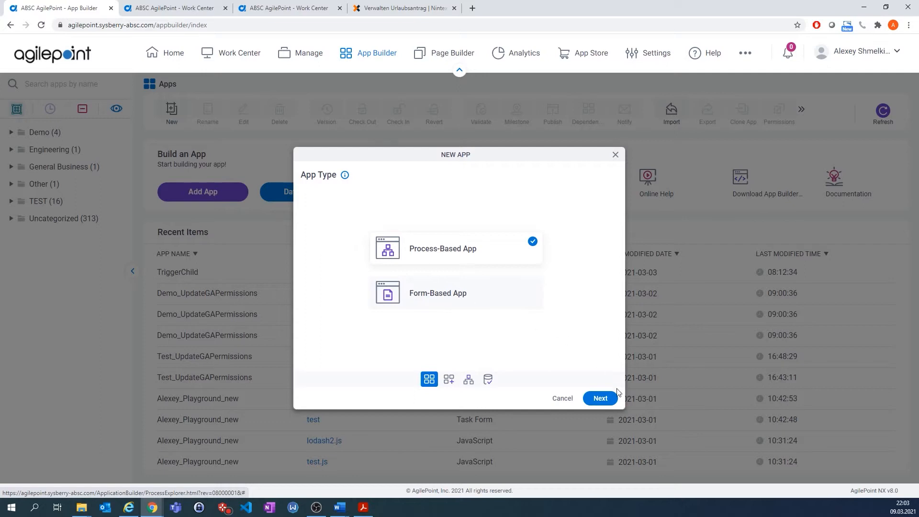
left_click(595, 398)
left_click(383, 207)
type("LCE_Urlaubsantrag")
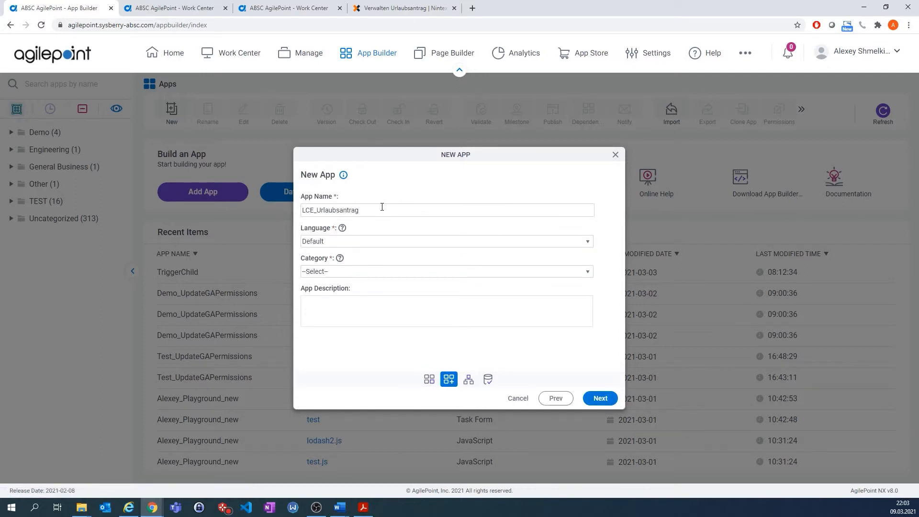
left_click(352, 271)
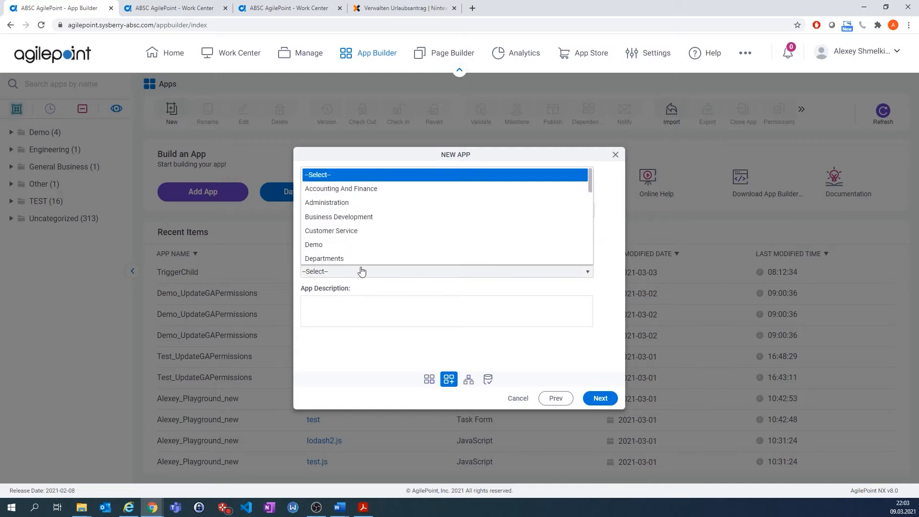
scroll(356, 261, "down", 5)
left_click(341, 256)
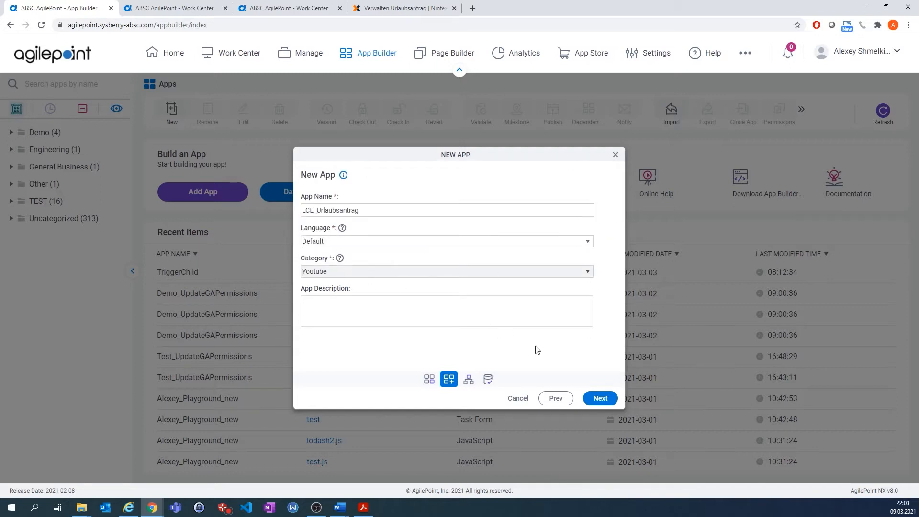
left_click(598, 398)
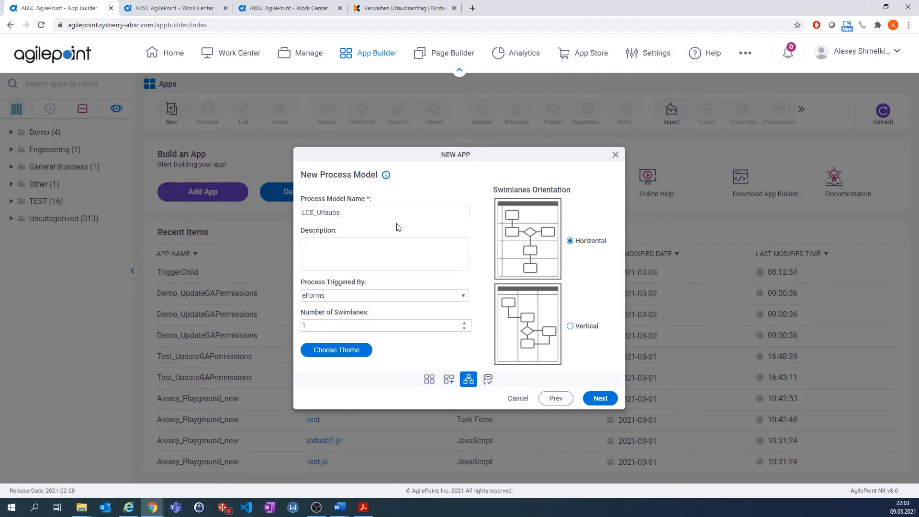
- Create the app's process model with five horizontal swimlanes and a blank primary data source
left_click(464, 323)
left_click(464, 323)
left_click(464, 323)
left_click(598, 398)
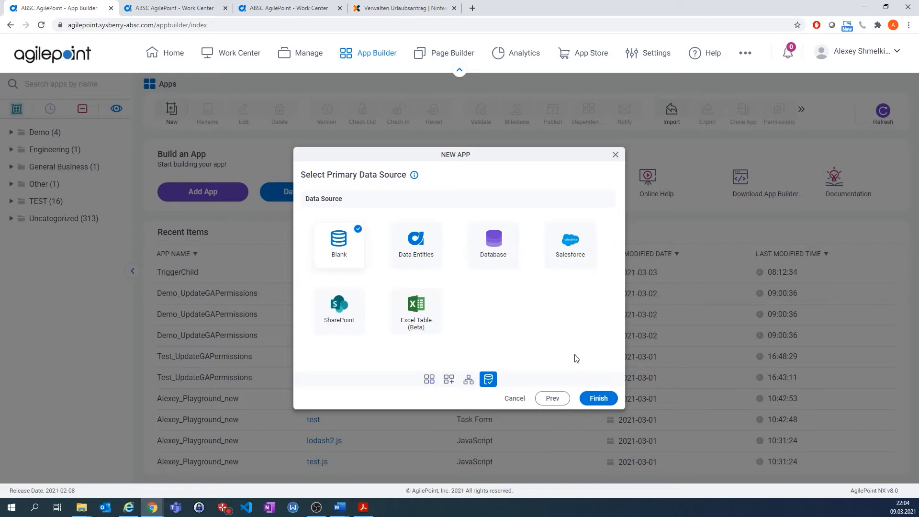
left_click(604, 398)
- Rename the first three swimlanes Alle Mitarbeiter, Vorgesetzter and Personalabteilung
double_click(165, 221)
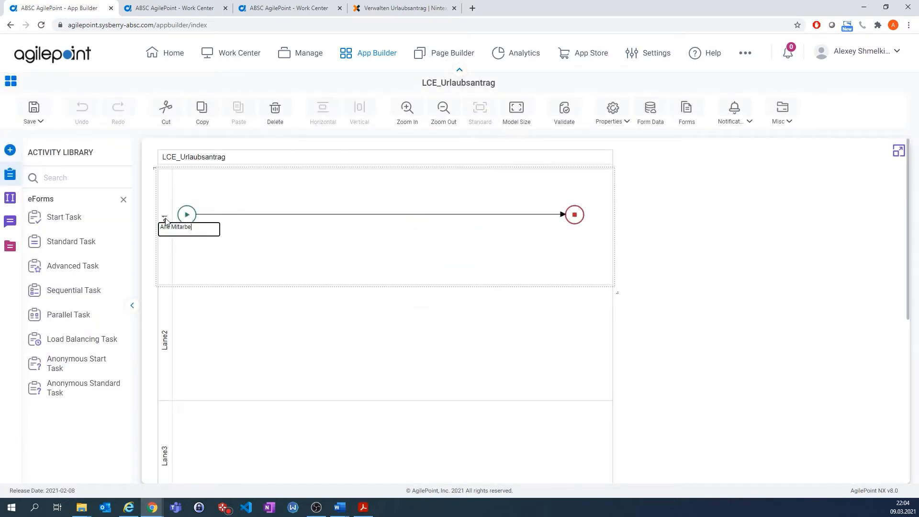
type("Alle Mitarbeiter")
double_click(165, 335)
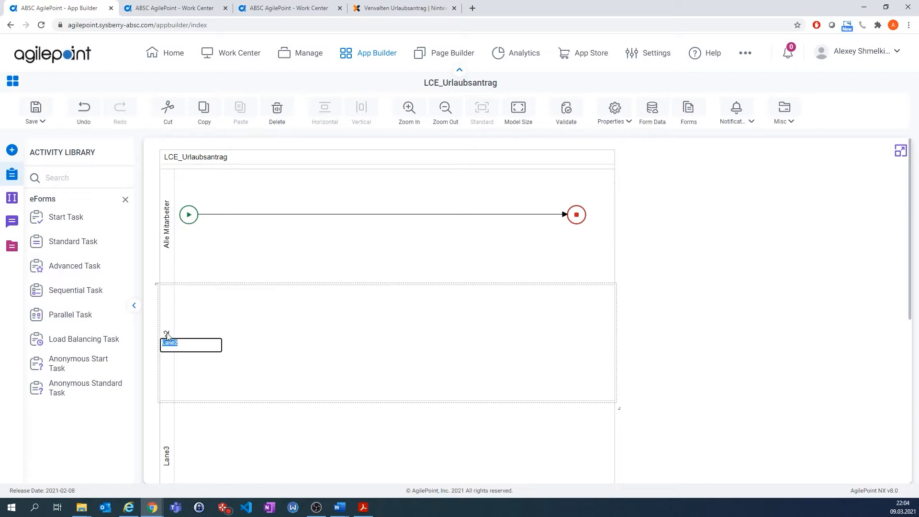
scroll(168, 335, "down", 3)
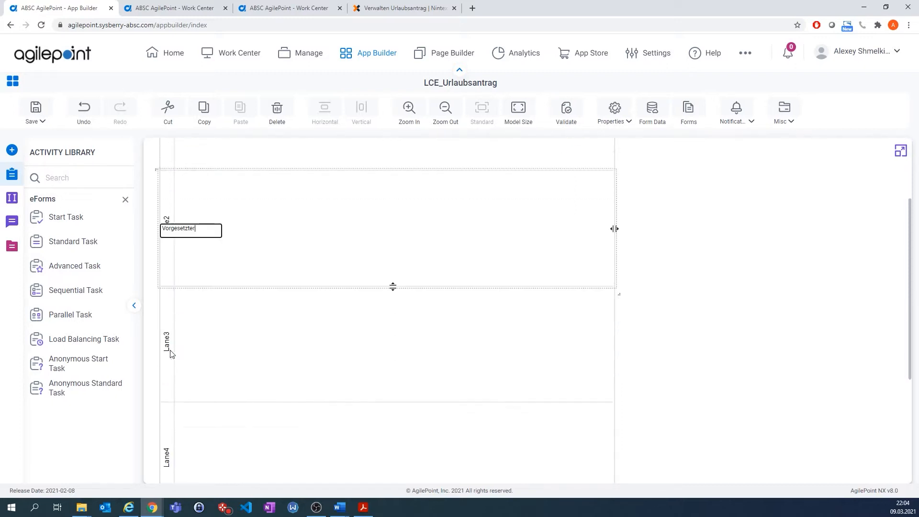
double_click(168, 315)
type("Personalab")
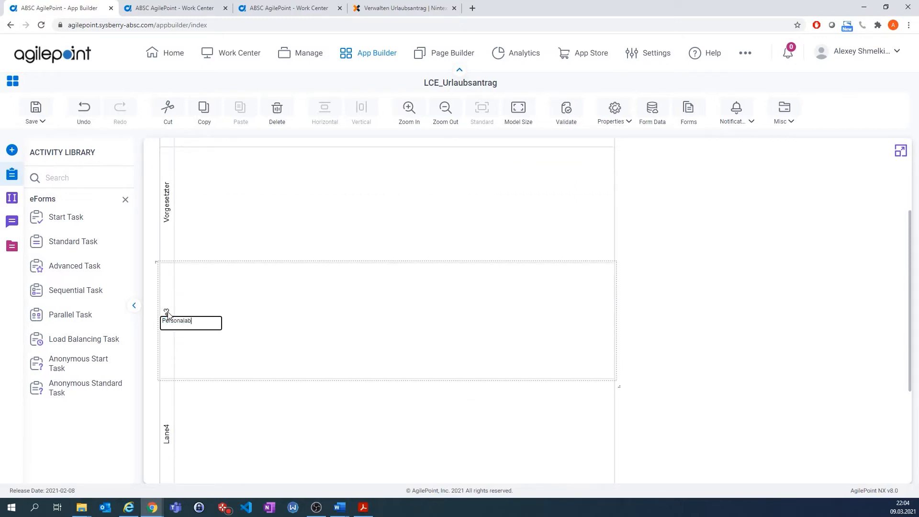
type("teilung")
- Rename the fourth swimlane Finanzabteilung and the fifth Verwaltung
scroll(168, 315, "down", 1)
double_click(168, 364)
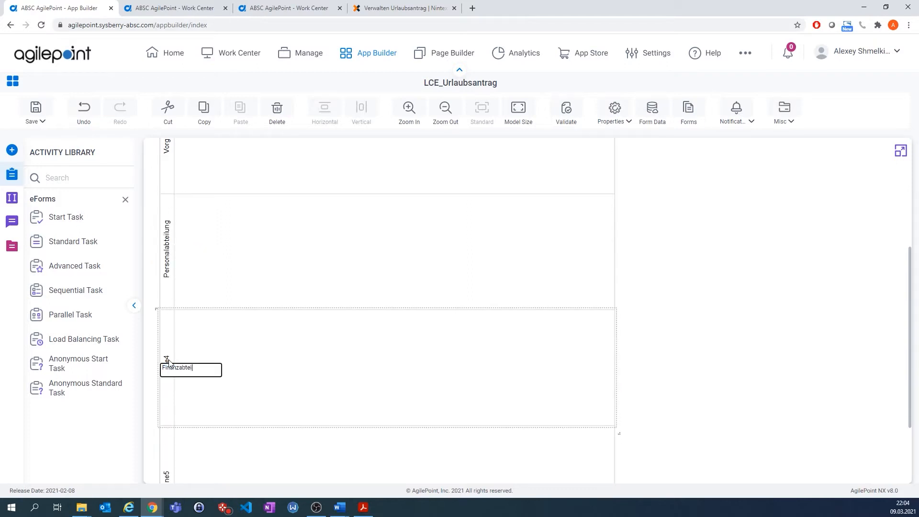
scroll(169, 363, "down", 2)
double_click(166, 383)
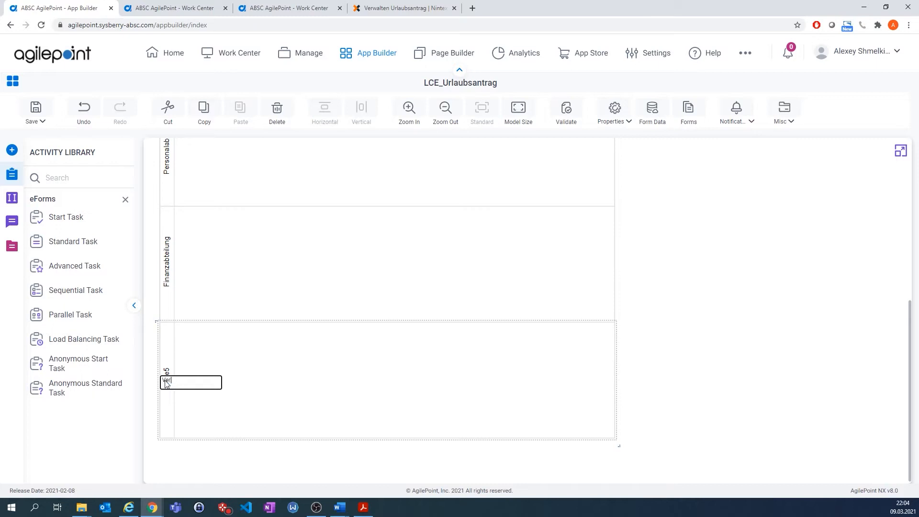
left_click(438, 261)
- Move the end event from the Alle Mitarbeiter lane down to the last swimlane
scroll(464, 255, "up", 6)
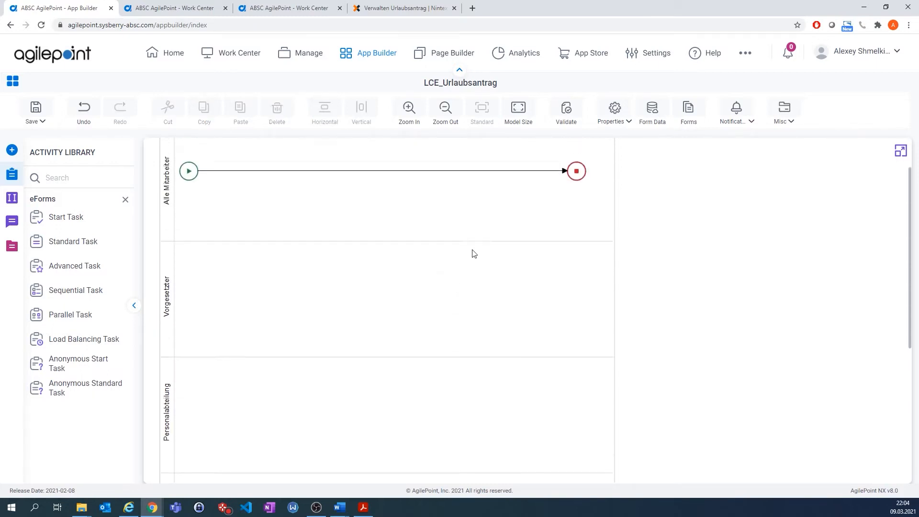
left_click_drag(576, 183, 576, 380)
scroll(573, 315, "down", 4)
scroll(404, 319, "up", 3)
scroll(404, 317, "up", 3)
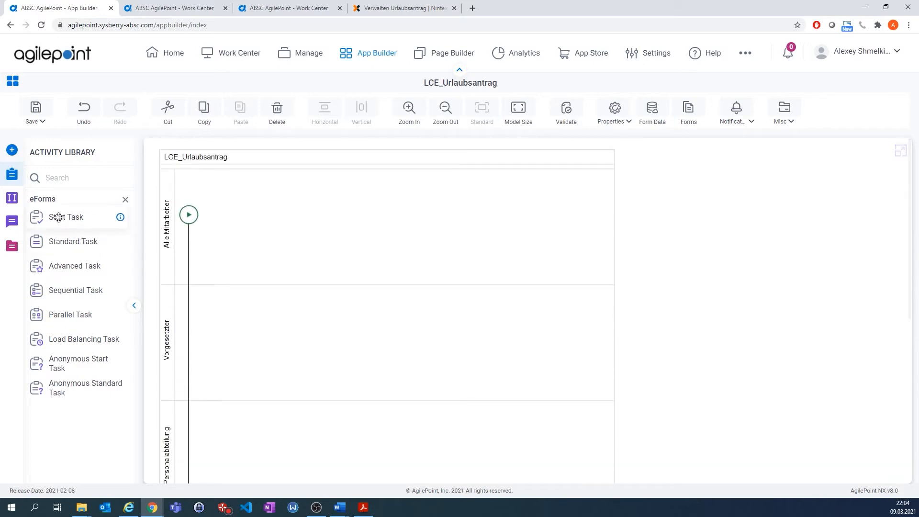
- Add a Start Task below the start event in the Alle Mitarbeiter lane and create its new form ErstellenUrlaubsantrag
left_click_drag(57, 216, 190, 252)
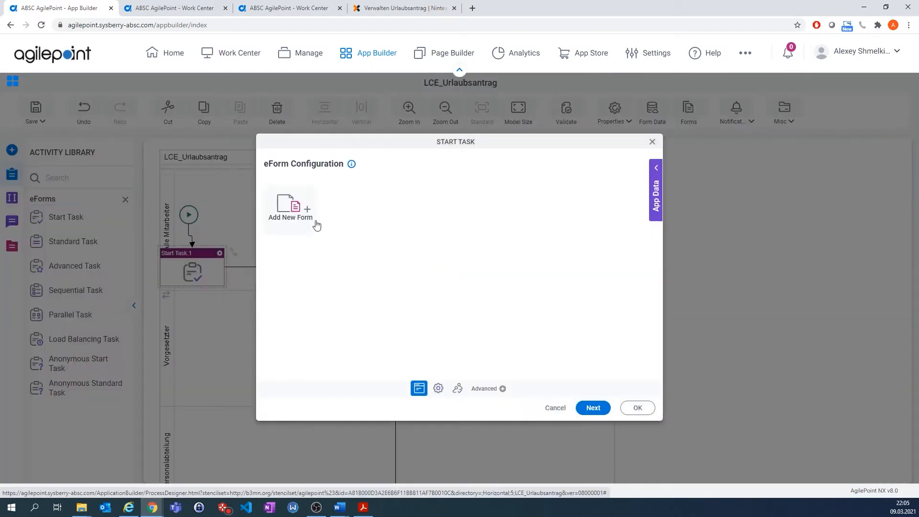
left_click(309, 211)
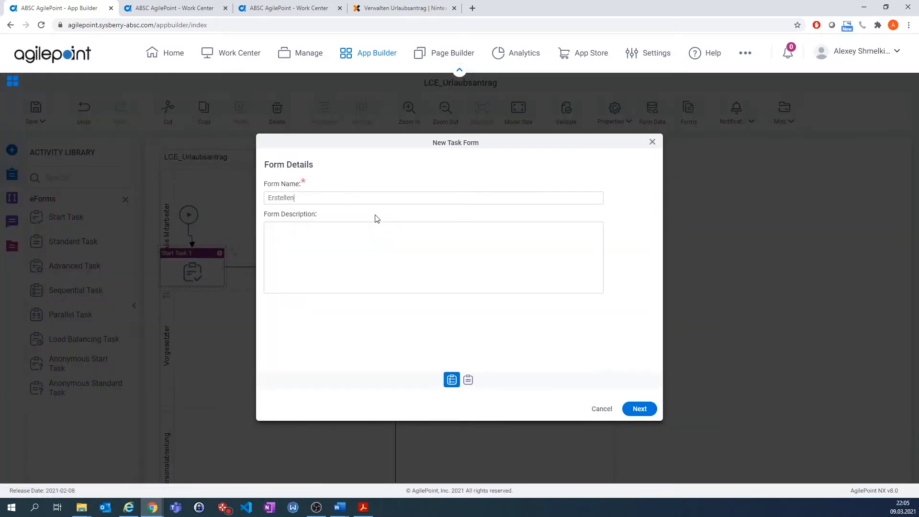
left_click(634, 410)
left_click(637, 409)
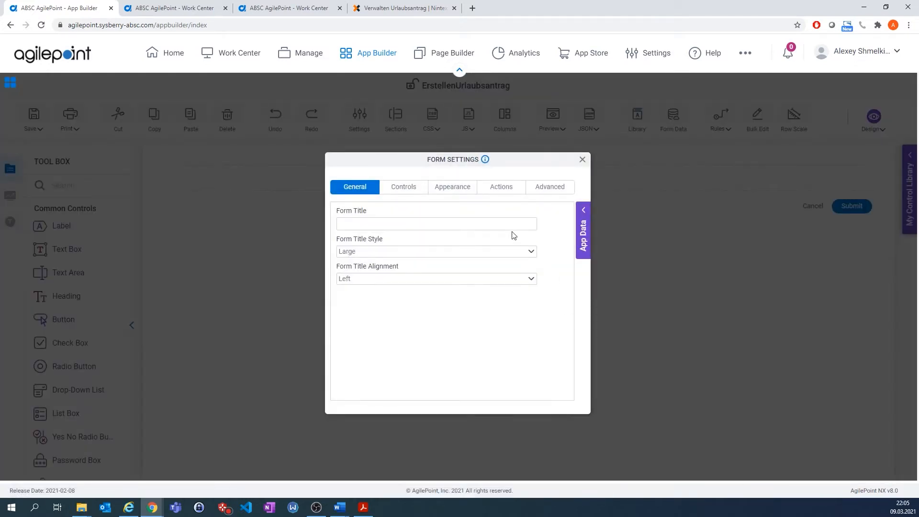
- Set the form title to "Erstellen Urlaubsantrag" and close the form settings
left_click(508, 229)
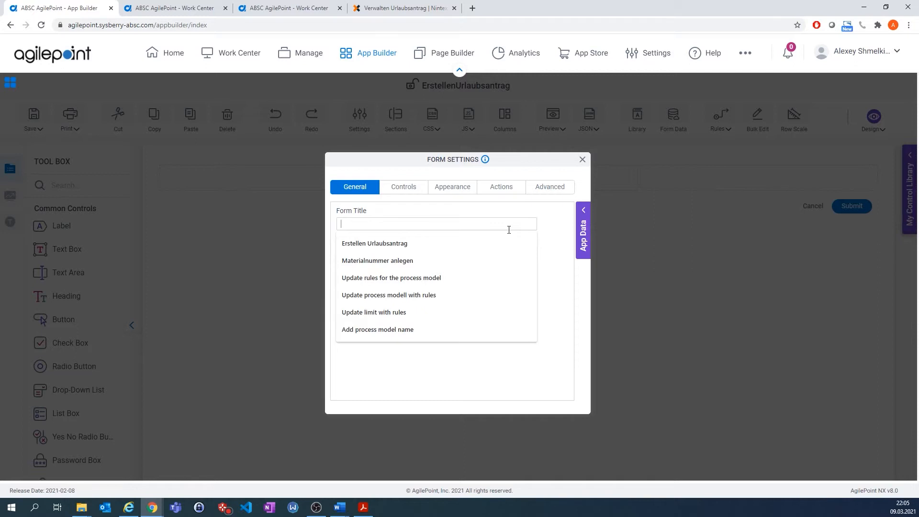
left_click(439, 244)
left_click(583, 159)
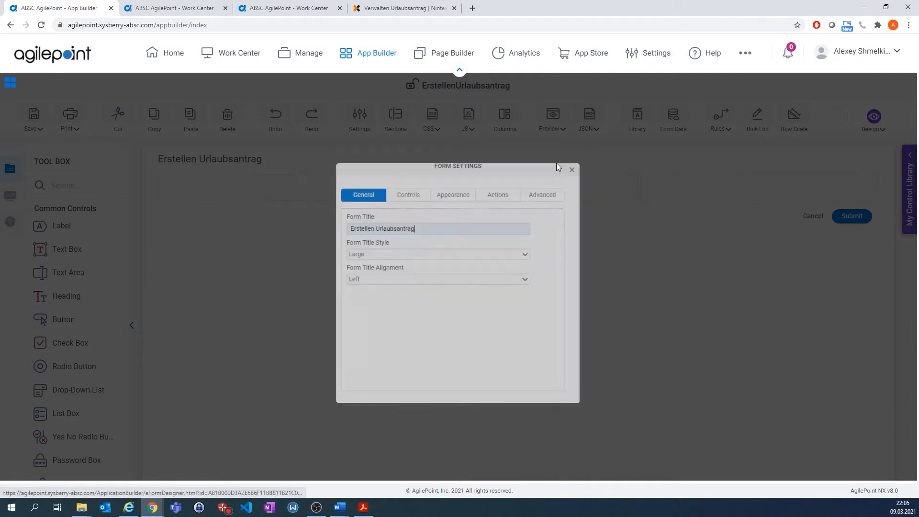
- Add a User List control to the first column of the form and label it "Wer"
scroll(60, 282, "down", 5)
scroll(63, 284, "down", 3)
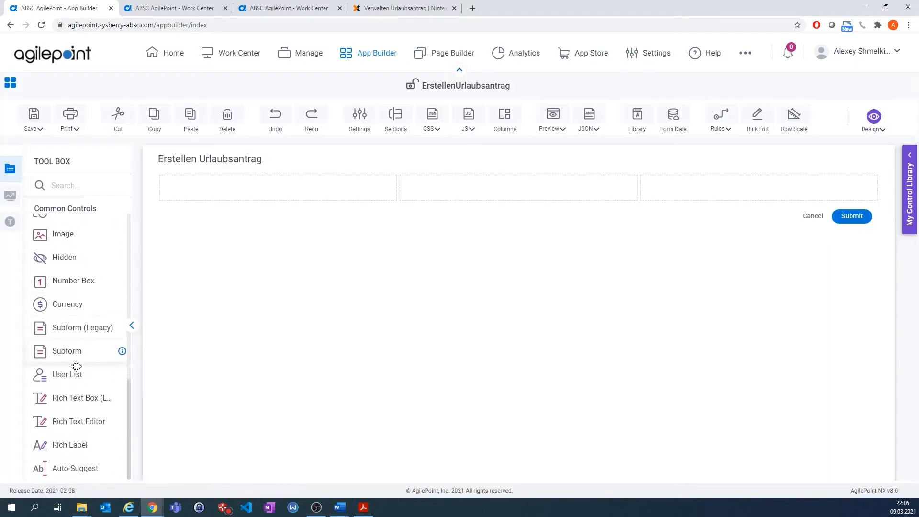
left_click_drag(68, 376, 267, 194)
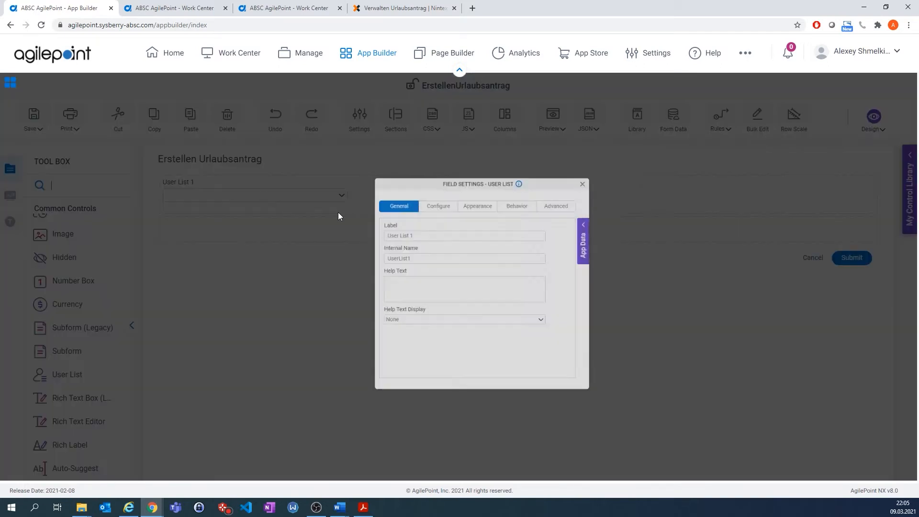
key("ctrl+a")
type("Wer")
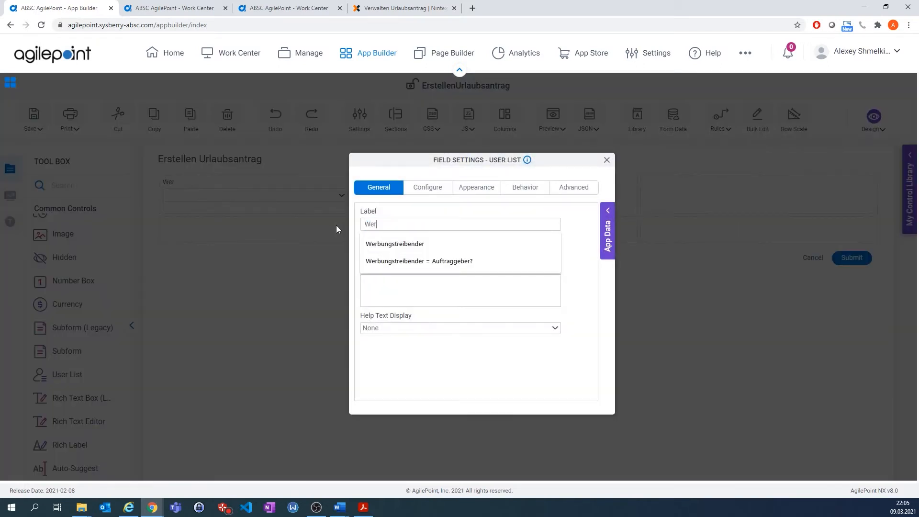
left_click(422, 216)
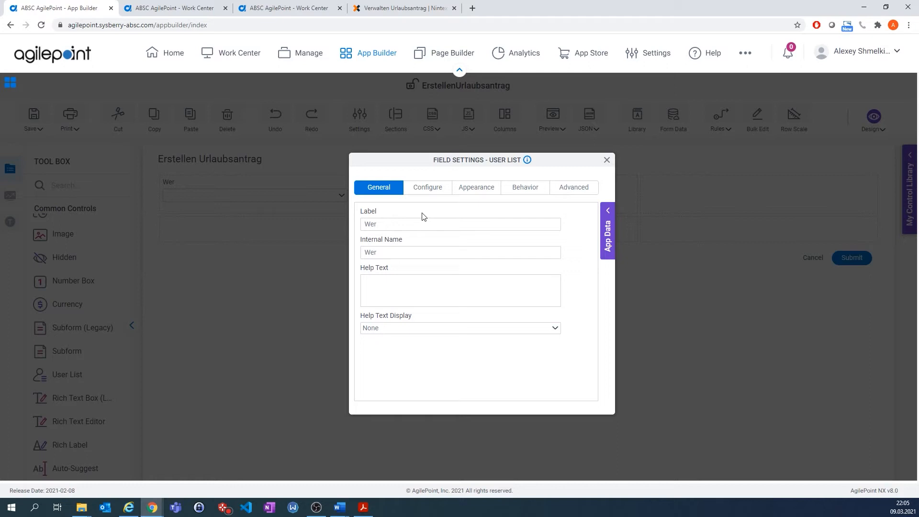
- Map the Wer user list's name to FullName and its value to UserName, and close its settings
left_click(437, 192)
left_click(442, 297)
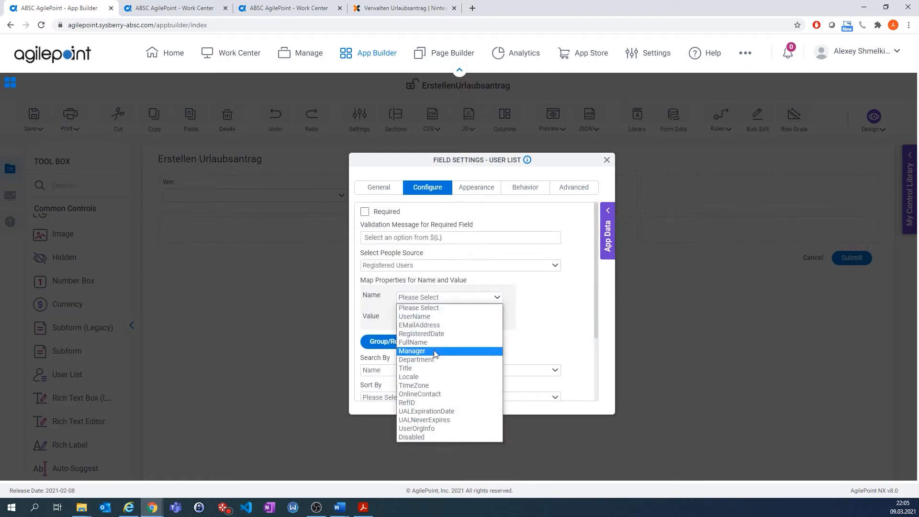
left_click(413, 342)
left_click(439, 317)
left_click(415, 336)
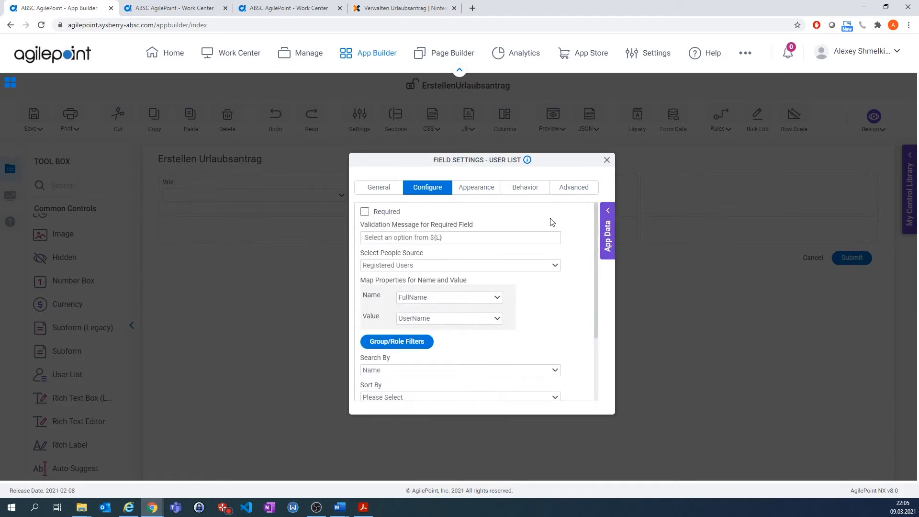
left_click(607, 160)
- Add a second User List control in the form's middle column and label it "Vorgesetzter"
left_click_drag(115, 374, 417, 200)
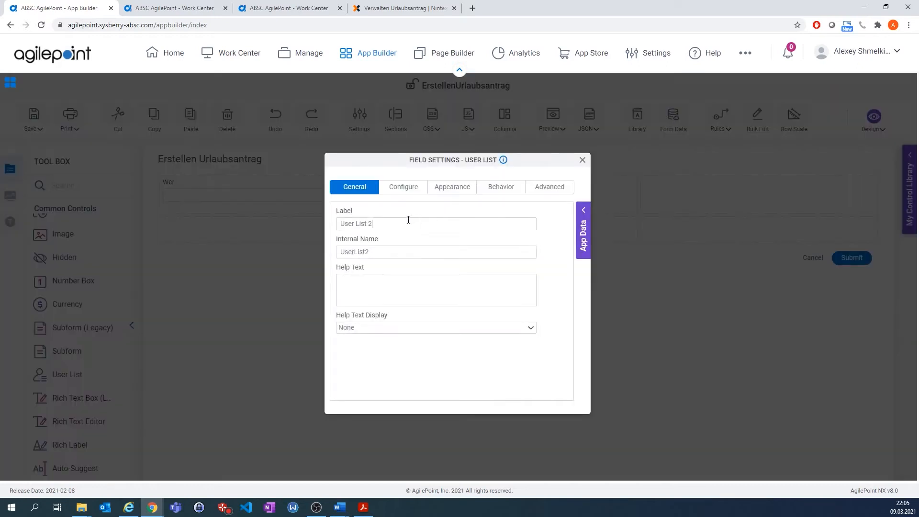
triple_click(408, 219)
type("Vo")
key("Down")
key("Return")
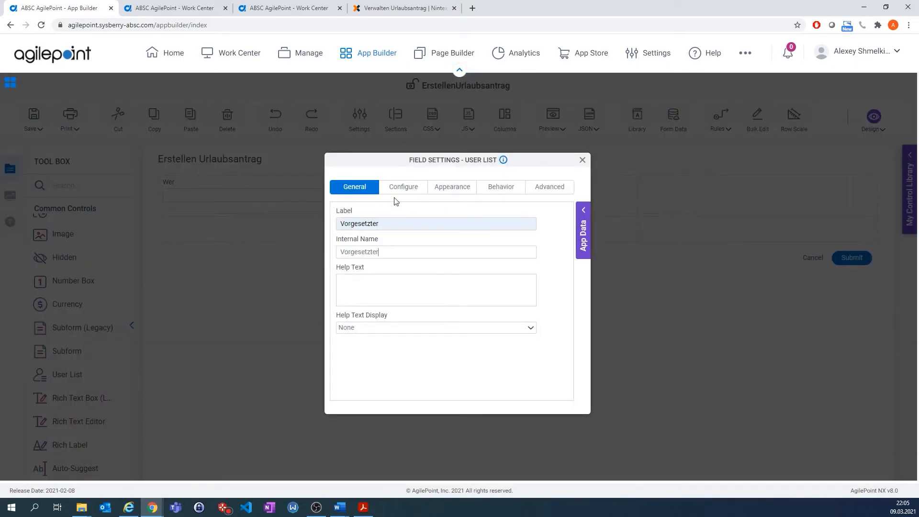
- Map the Vorgesetzter user list's name to FullName and its value to UserName, and close its settings
left_click(400, 187)
left_click(425, 297)
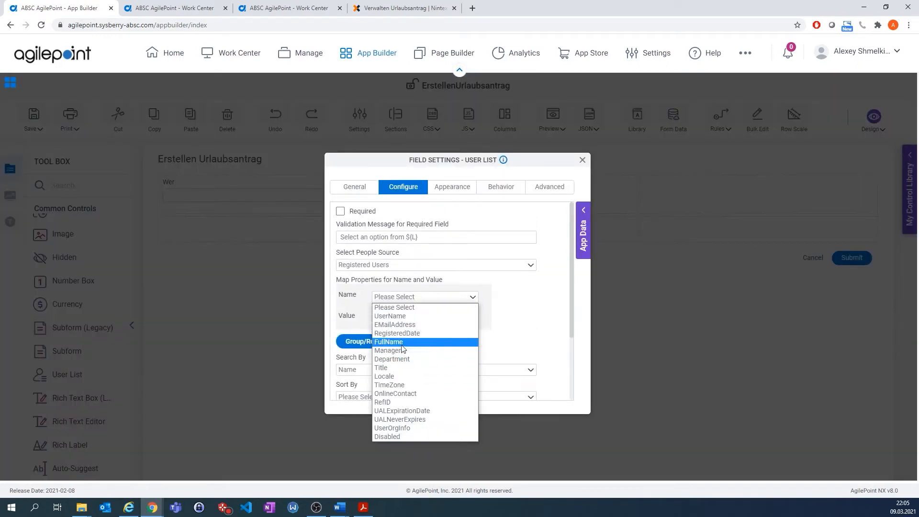
left_click(401, 343)
left_click(406, 317)
left_click(436, 337)
left_click(581, 162)
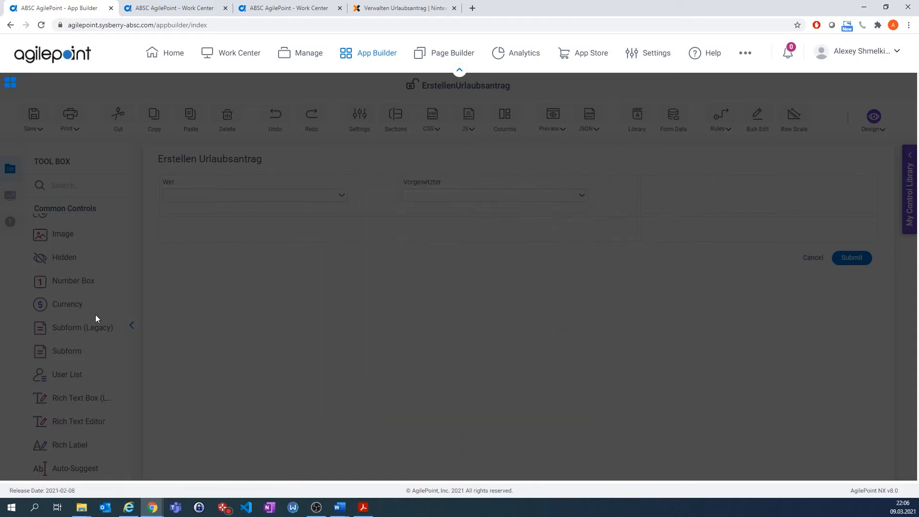
- Add a Date control in the form's second row below Wer and label it "Von"
scroll(93, 314, "up", 5)
scroll(88, 318, "down", 6)
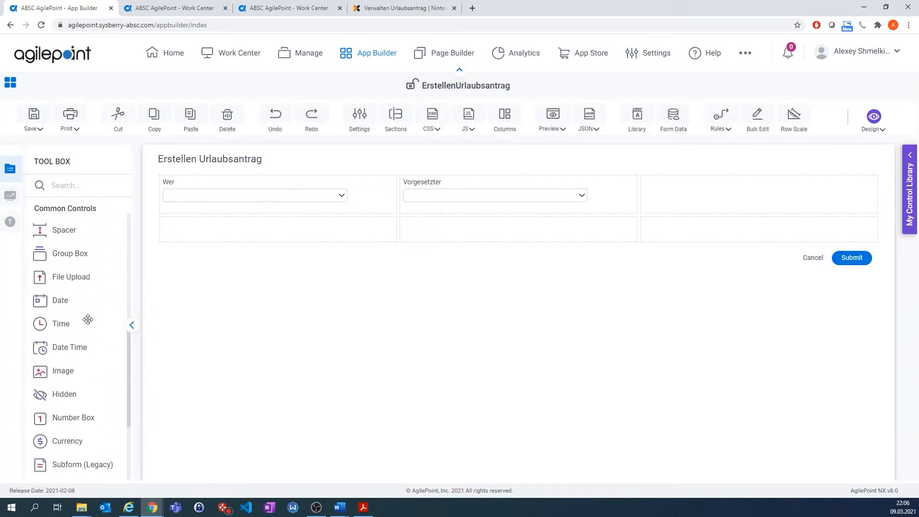
left_click_drag(61, 266, 211, 232)
triple_click(382, 221)
type("Von")
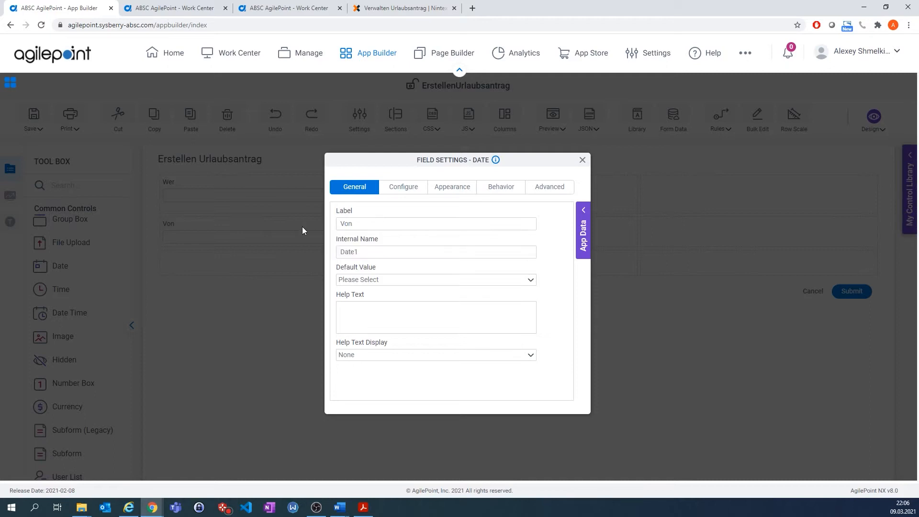
- Set the Von field's date format to 21.09.1978 and close its settings
left_click(403, 187)
left_click(386, 264)
left_click(372, 318)
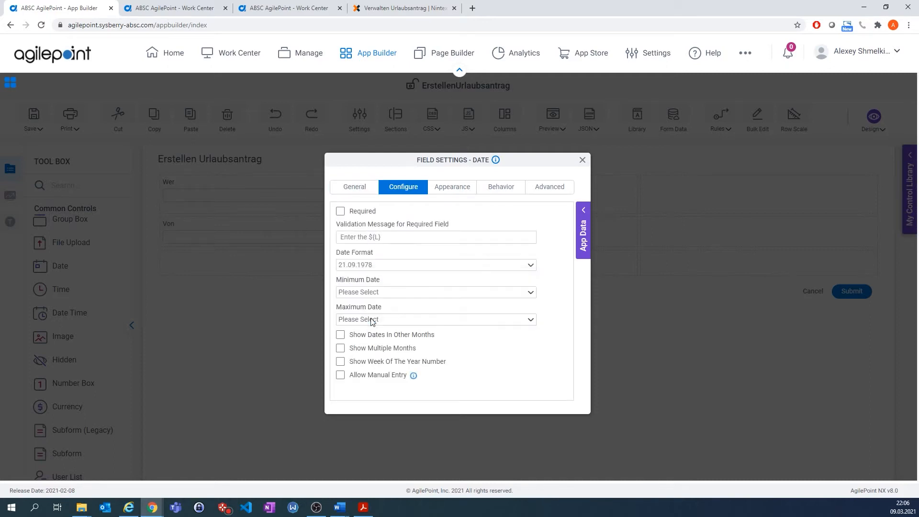
left_click(582, 160)
- Add a Date control labelled "Bis" in the middle column beside Von, using the date format 21.09.1978
left_click_drag(60, 265, 422, 238)
type("Bis")
key("Tab")
left_click(403, 187)
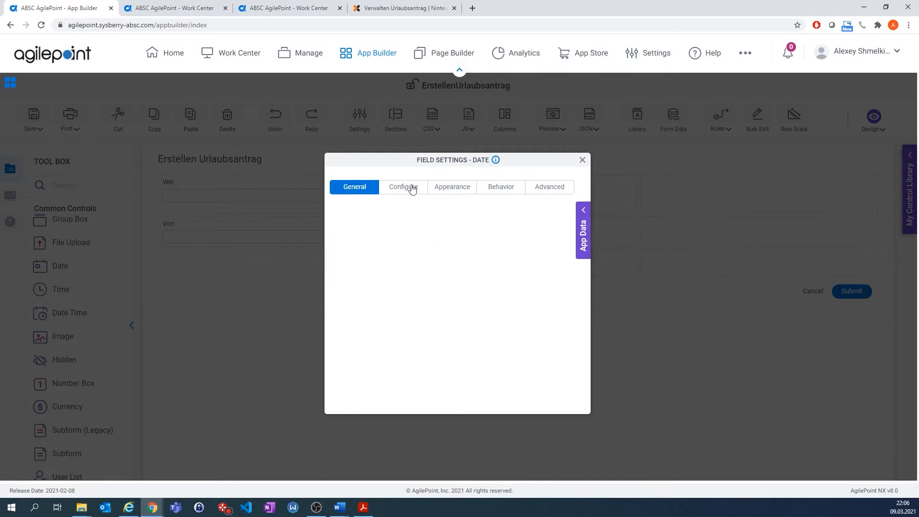
left_click(381, 265)
left_click(372, 318)
left_click(582, 161)
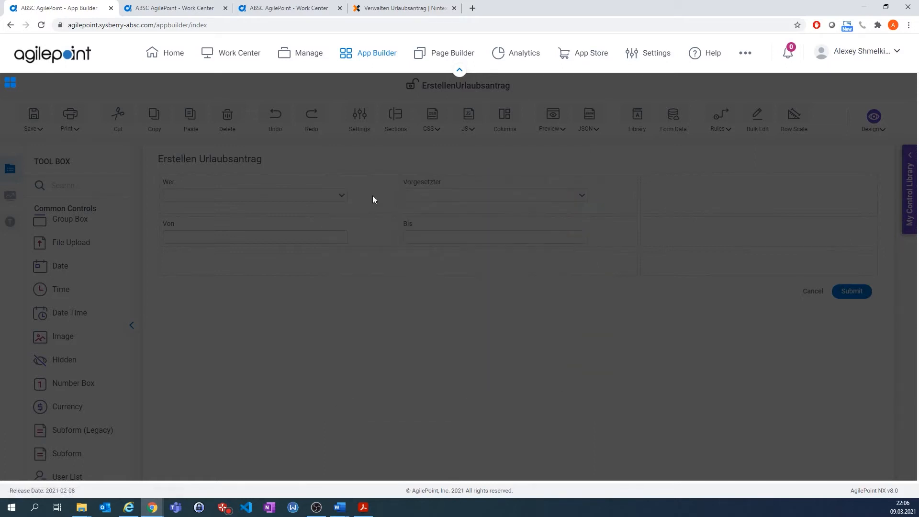
- Add a Set Field Value action for the Wer field to the form's Load rule
left_click(720, 117)
left_click(715, 145)
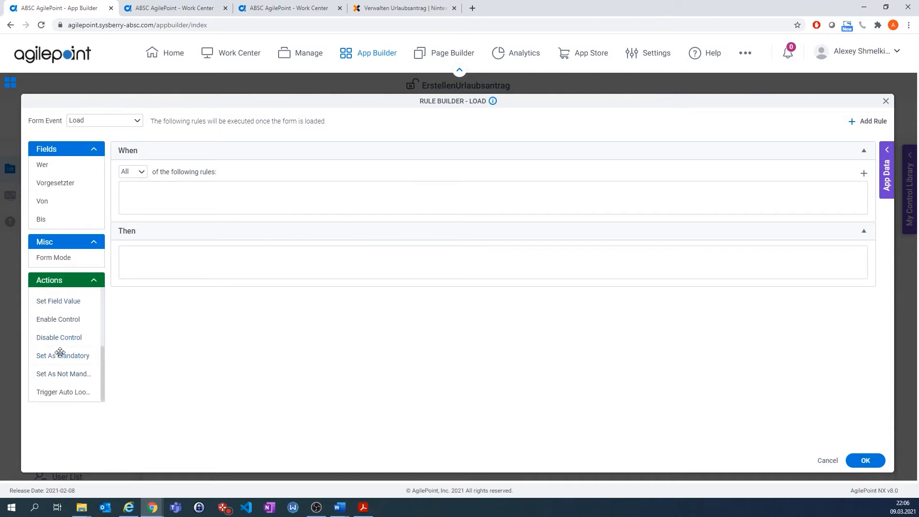
scroll(58, 353, "up", 1)
left_click_drag(58, 350, 287, 259)
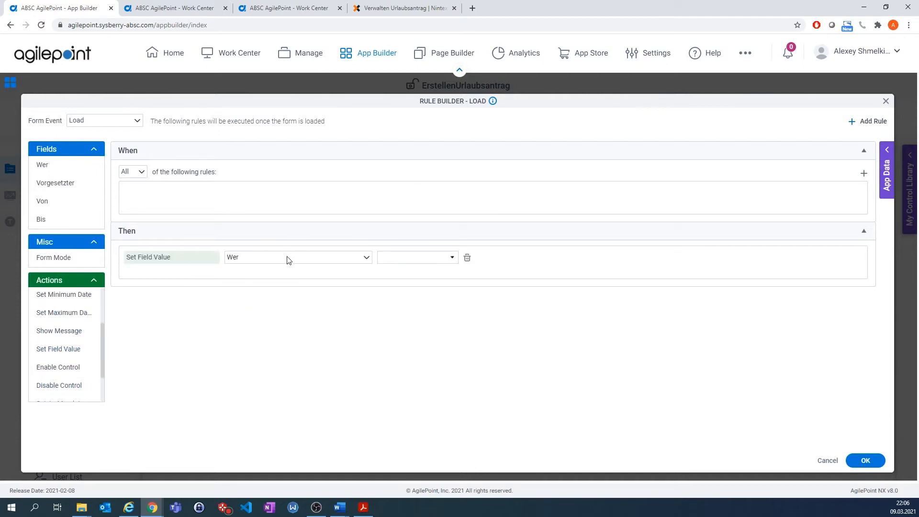
- Find UserName in the system data and assign it as the value of Wer in the Load rule
left_click(887, 149)
left_click(820, 286)
left_click(806, 216)
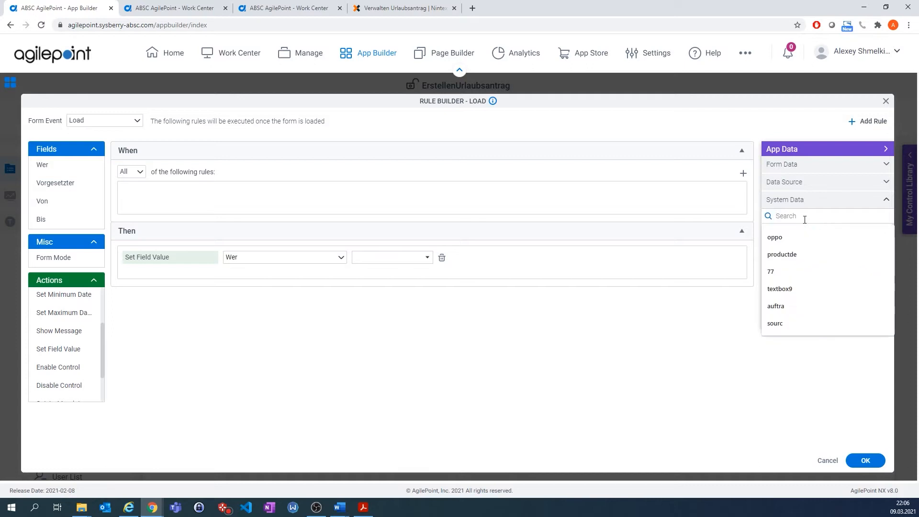
type("user")
scroll(813, 258, "down", 3)
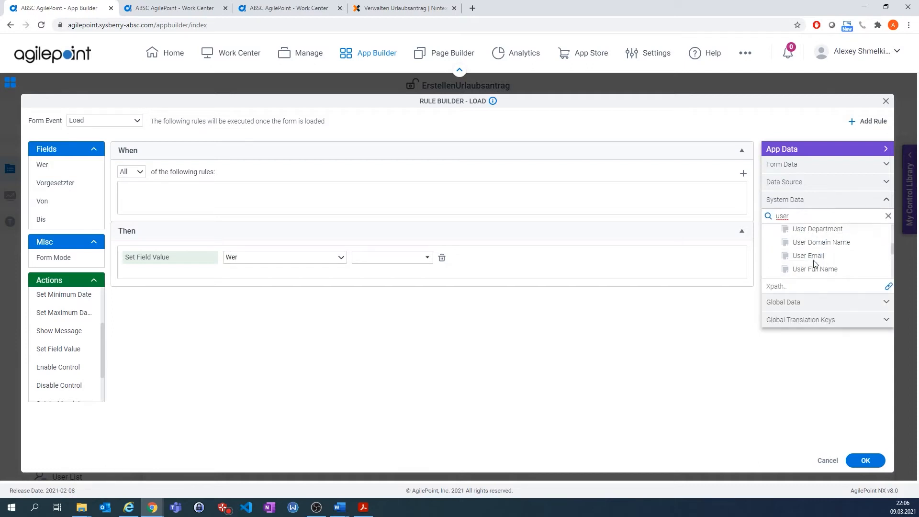
scroll(819, 263, "up", 2)
type("na")
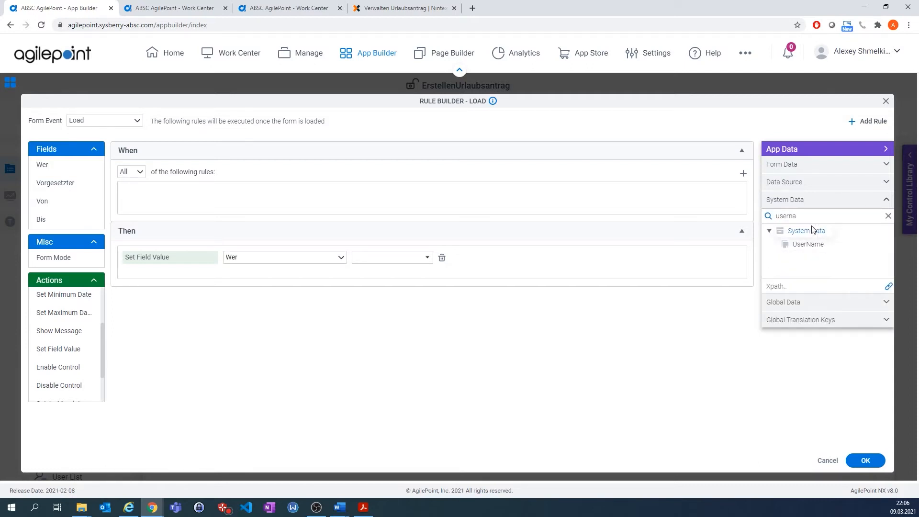
left_click_drag(809, 249, 380, 258)
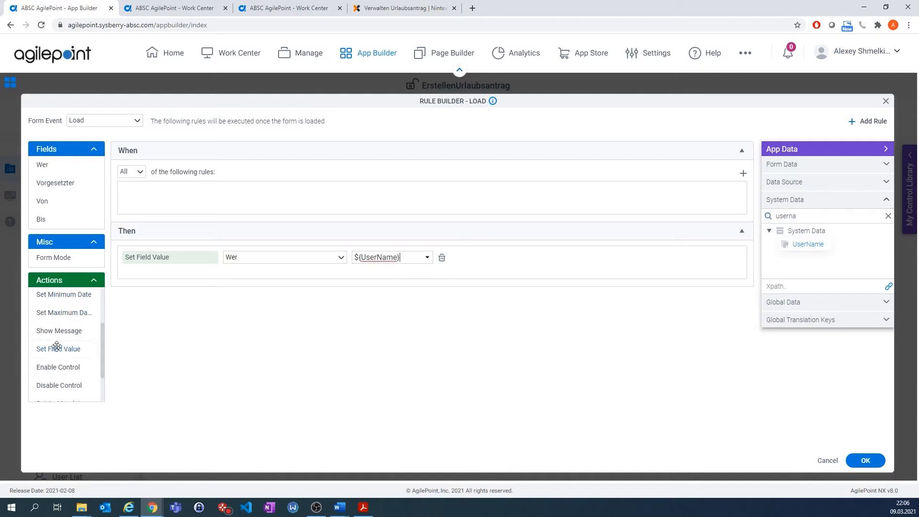
- Add a second Set Field Value action that fills Vorgesetzter with the system data item User Manager Name
left_click_drag(58, 348, 268, 283)
left_click(270, 275)
left_click(271, 293)
double_click(789, 216)
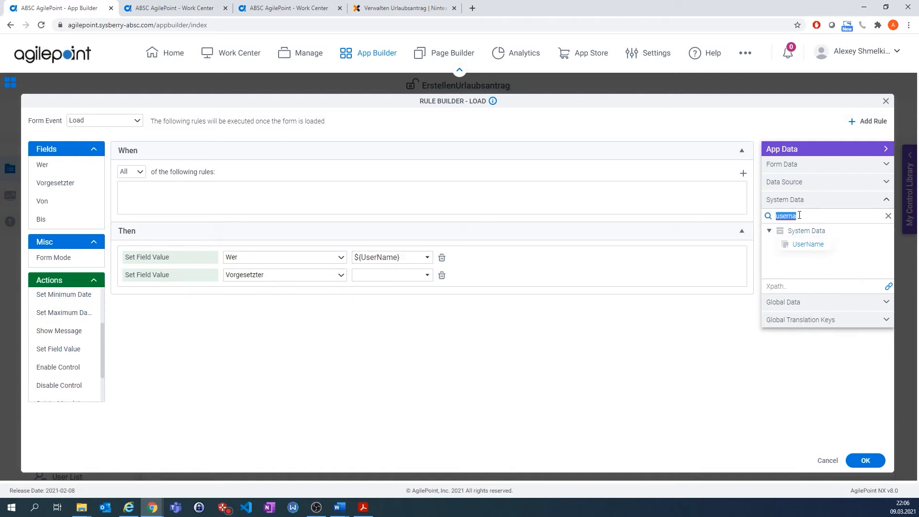
type("mana")
left_click_drag(816, 257, 419, 277)
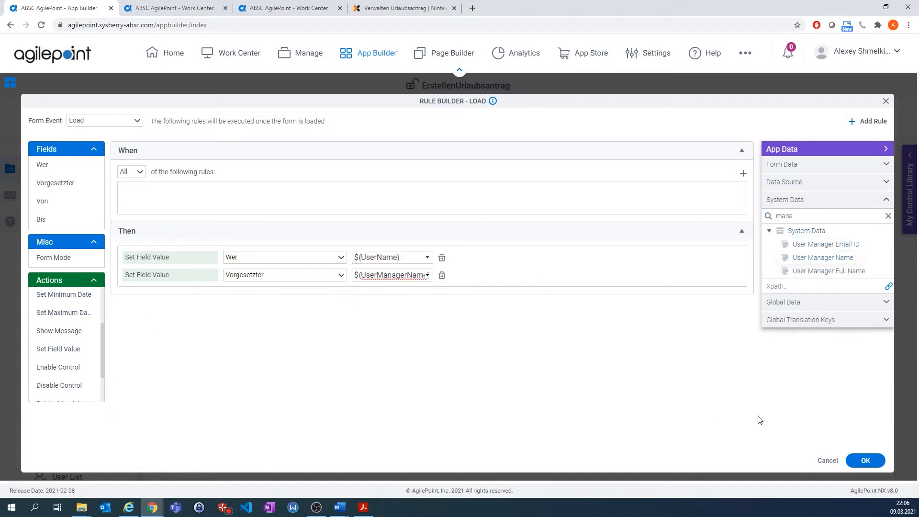
- Accept the Load rule, then save and close the ErstellenUrlaubsantrag form
left_click(865, 460)
left_click(34, 119)
left_click(36, 159)
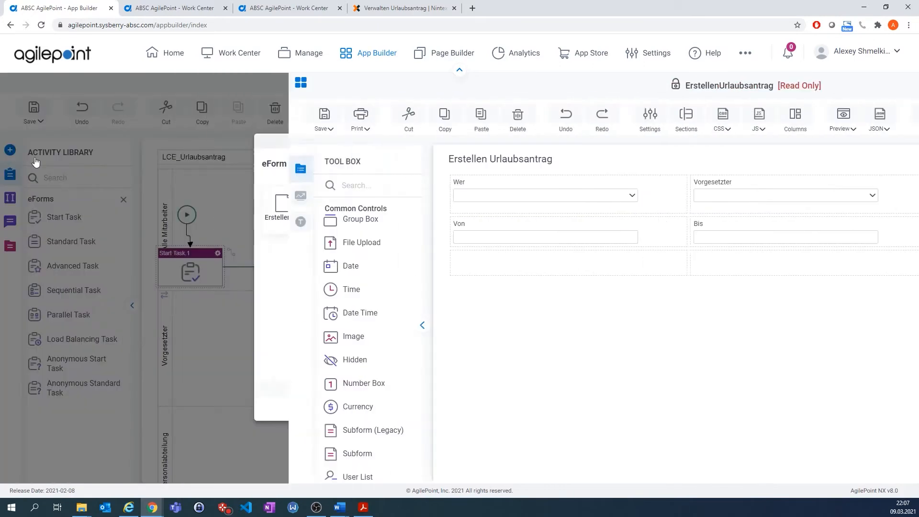
- Name the start task "Erstellen Urlaubsantrag", finish its setup and place it beside the start event in the Alle Mitarbeiter lane
left_click(581, 406)
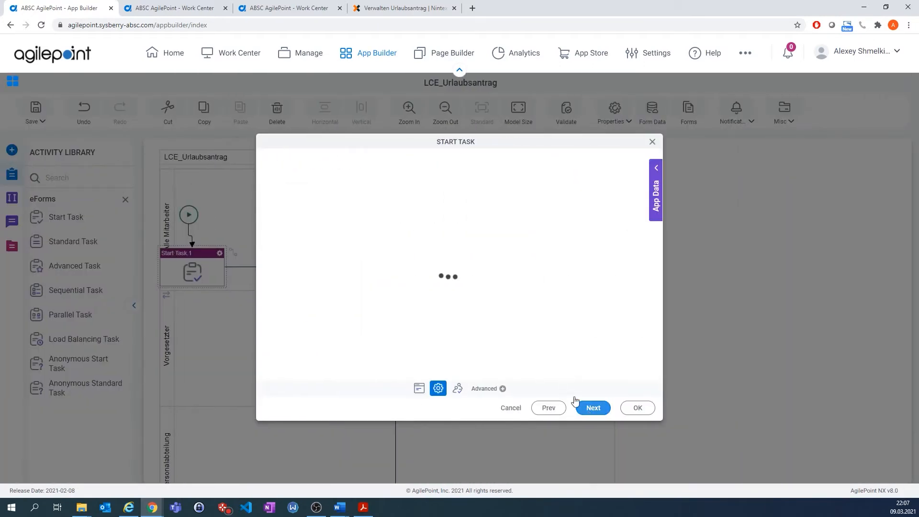
type("Erstellen Urlaubsantrag")
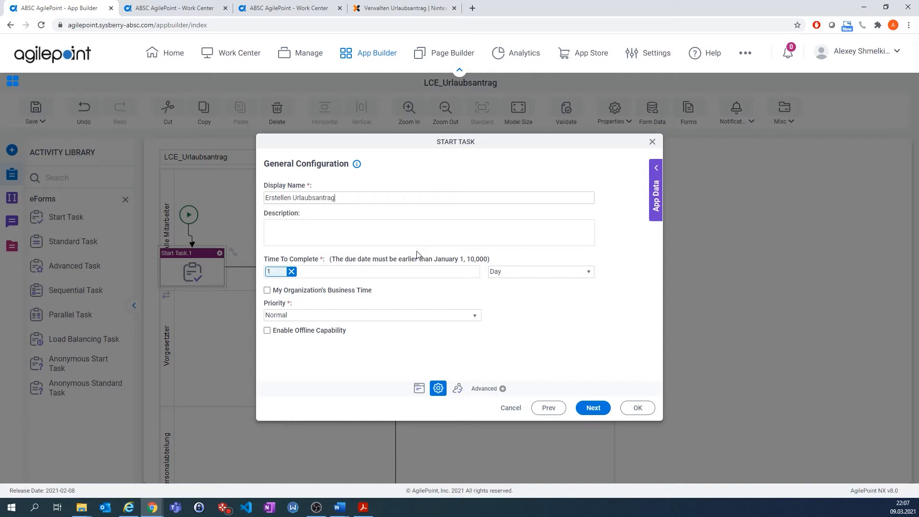
left_click(580, 407)
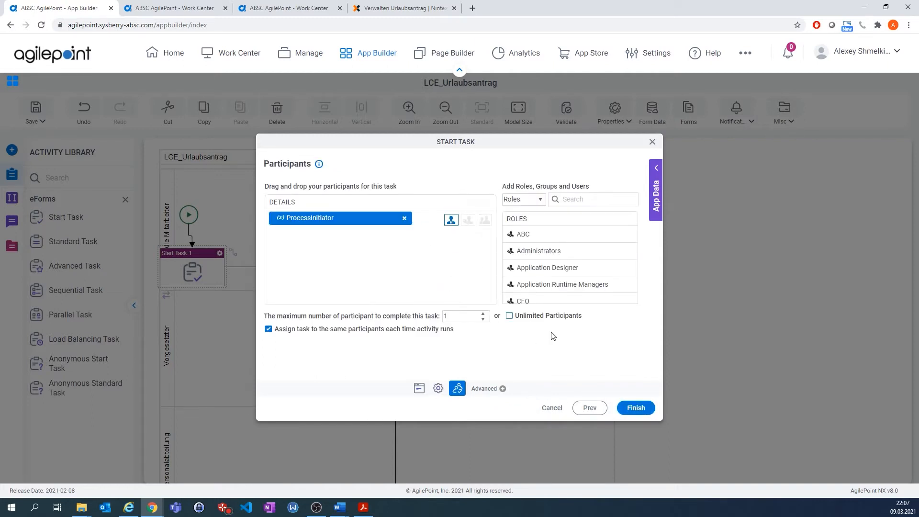
left_click(635, 407)
left_click_drag(206, 261, 266, 215)
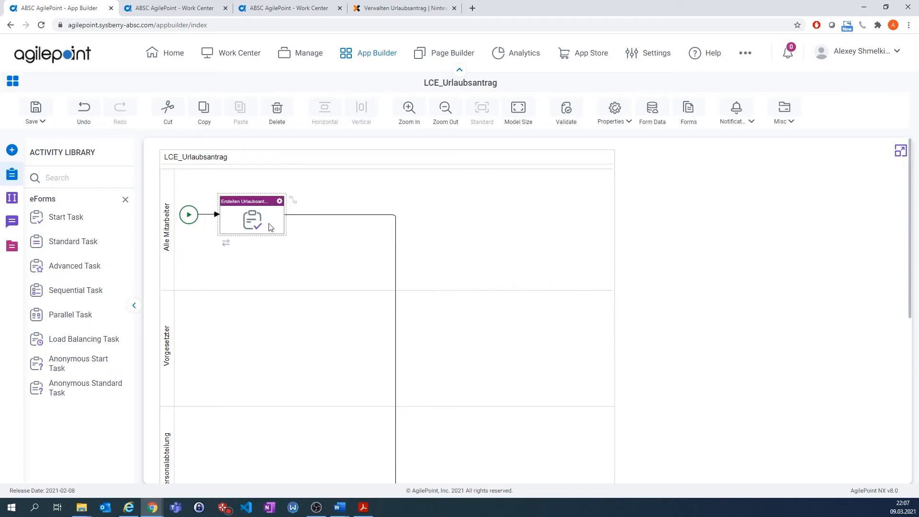
- Add a Standard Task after the start task in the Alle Mitarbeiter lane and name its new form "FreigebenUrlaubsantrag"
left_click_drag(70, 240, 353, 217)
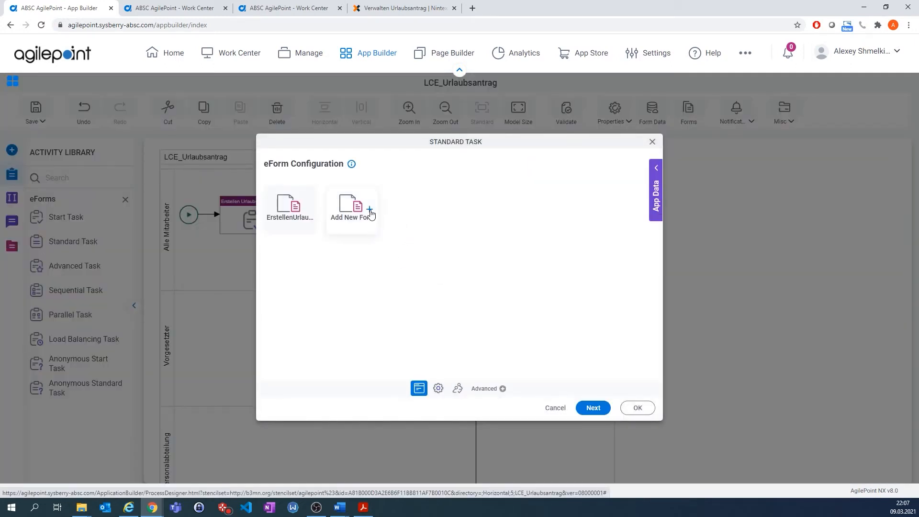
left_click(370, 213)
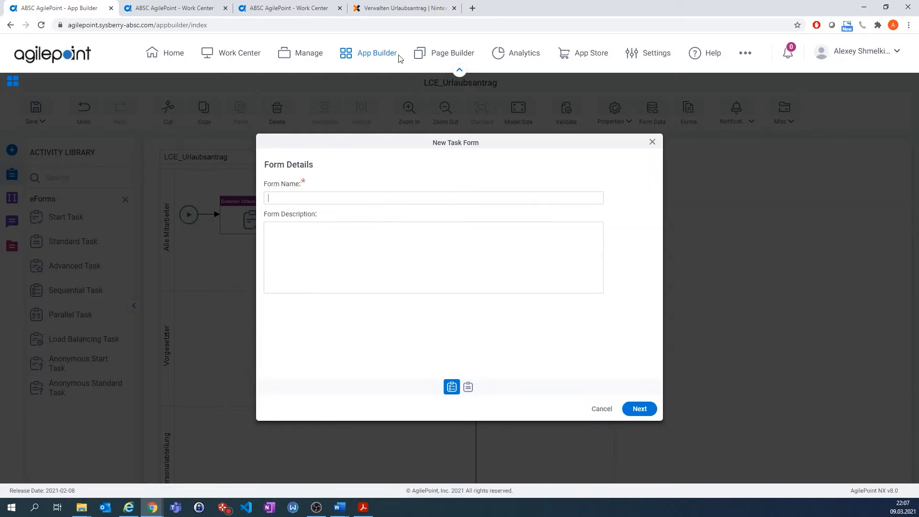
left_click(404, 8)
left_click(96, 12)
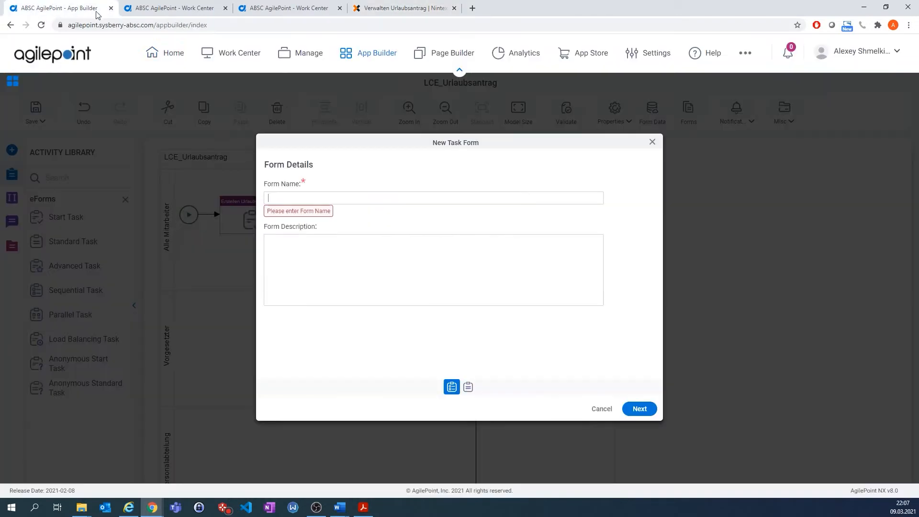
type("FreigebenUrlaubsantrag")
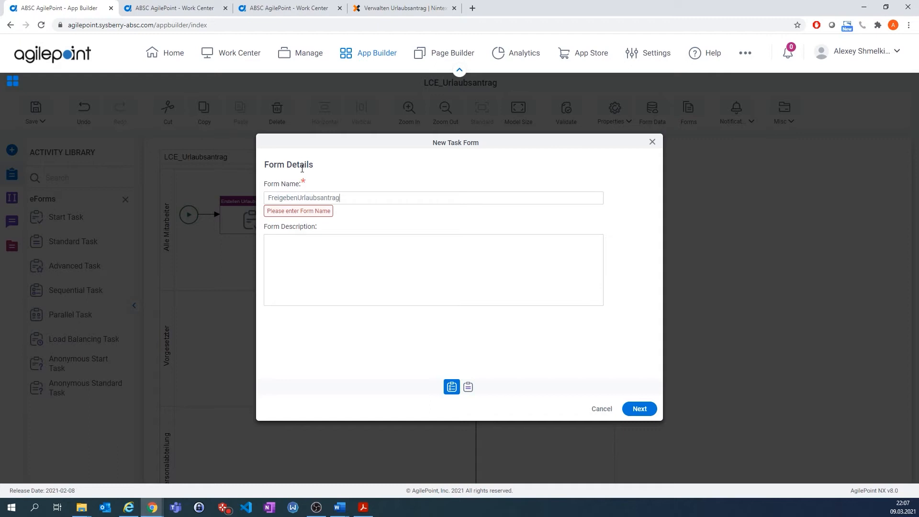
left_click(639, 408)
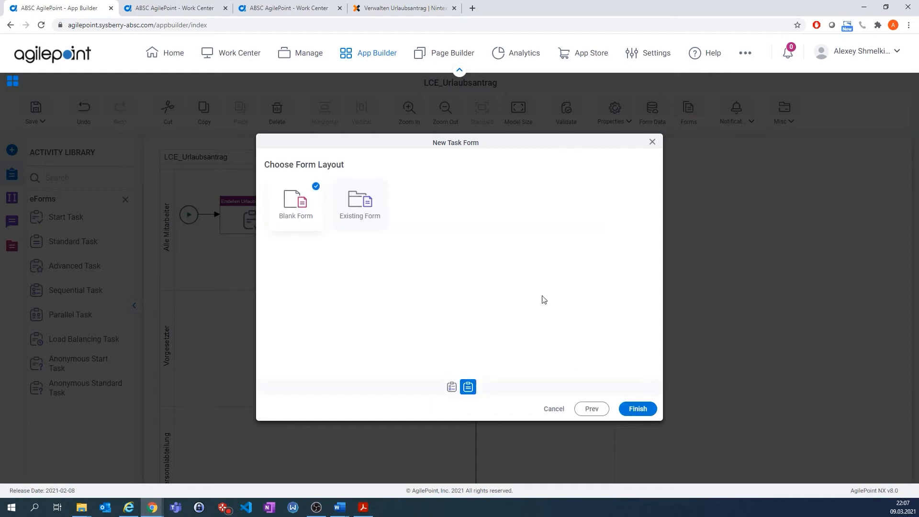
- Base the new task form on the existing ErstellenUrlaubsantrag form and create it
left_click(368, 211)
left_click(641, 409)
left_click(297, 201)
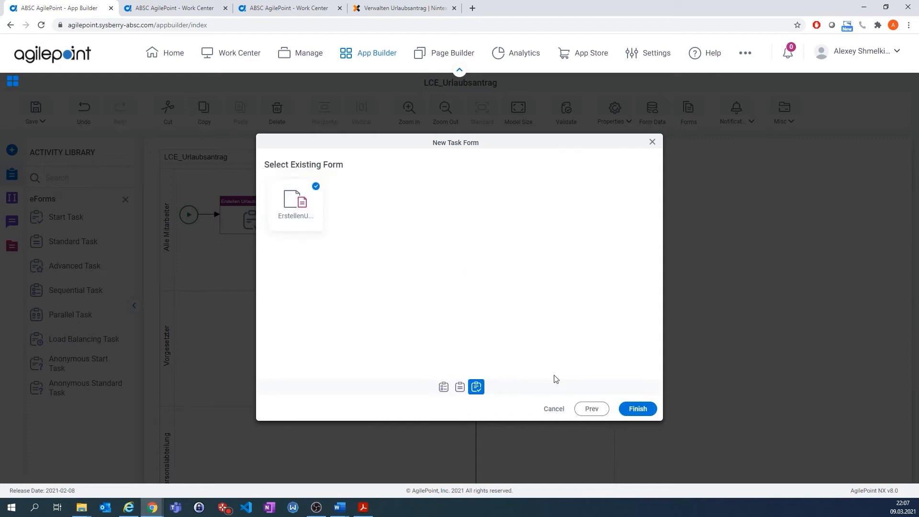
left_click(639, 410)
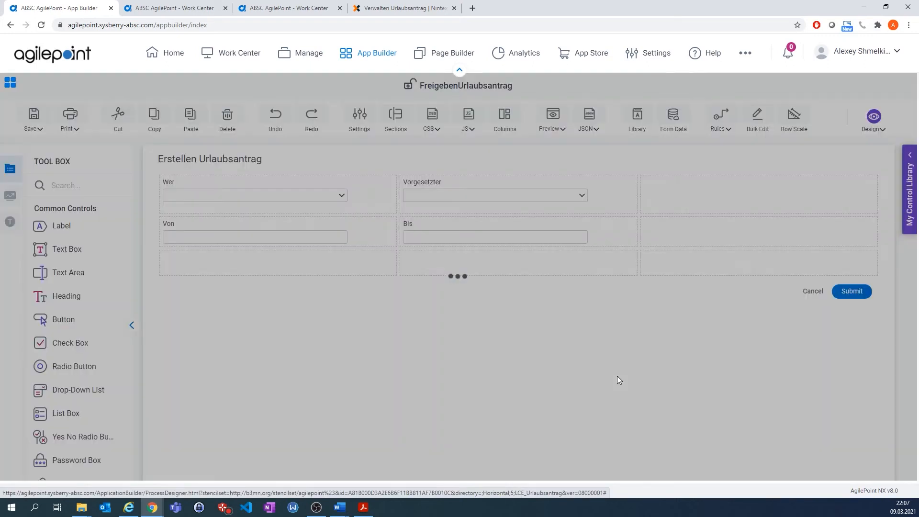
- Add a horizontal line below the Von and Bis fields and extend it across all three columns
scroll(62, 404, "down", 3)
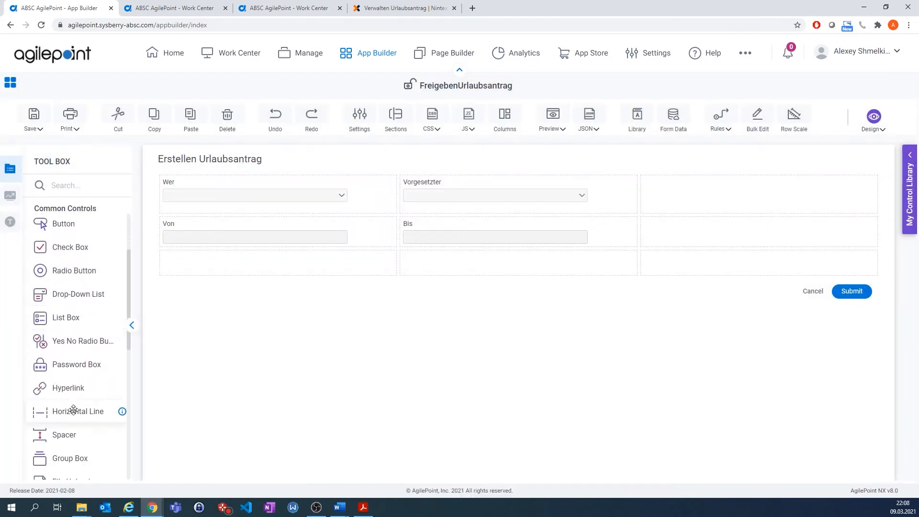
left_click_drag(69, 410, 335, 275)
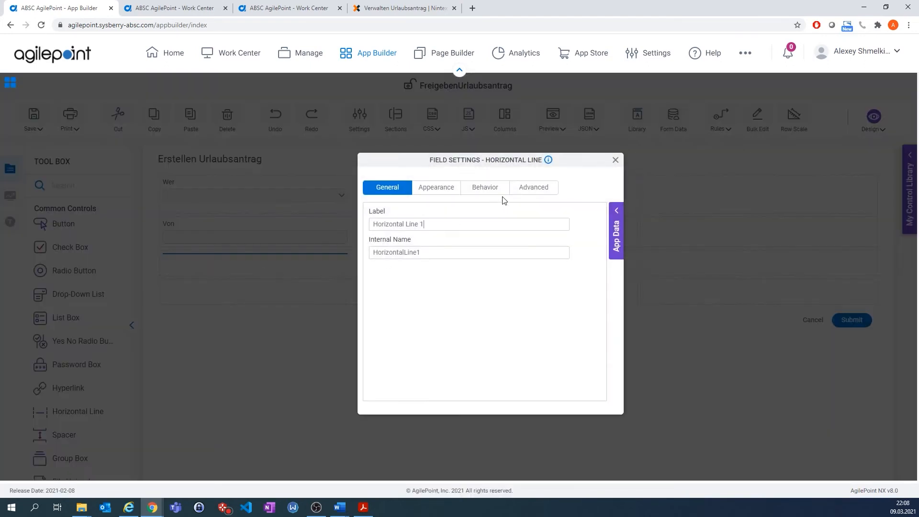
left_click(614, 161)
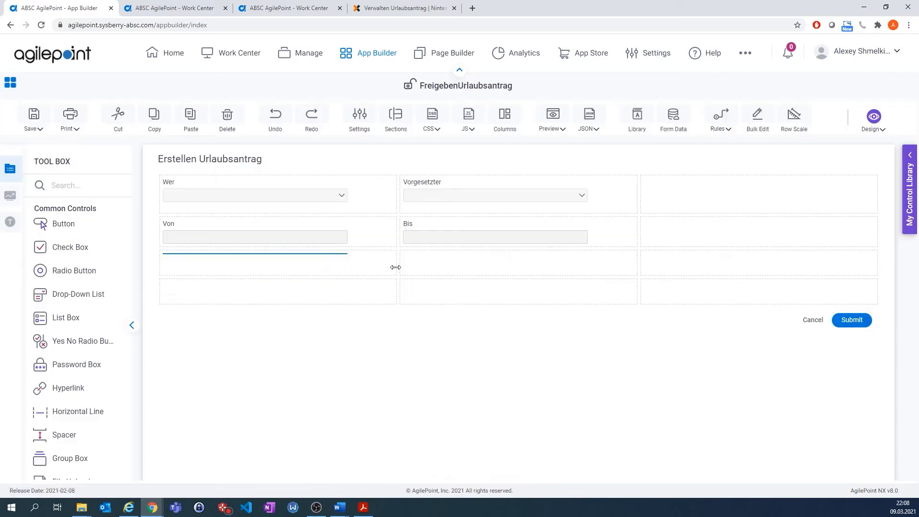
left_click_drag(484, 264, 802, 261)
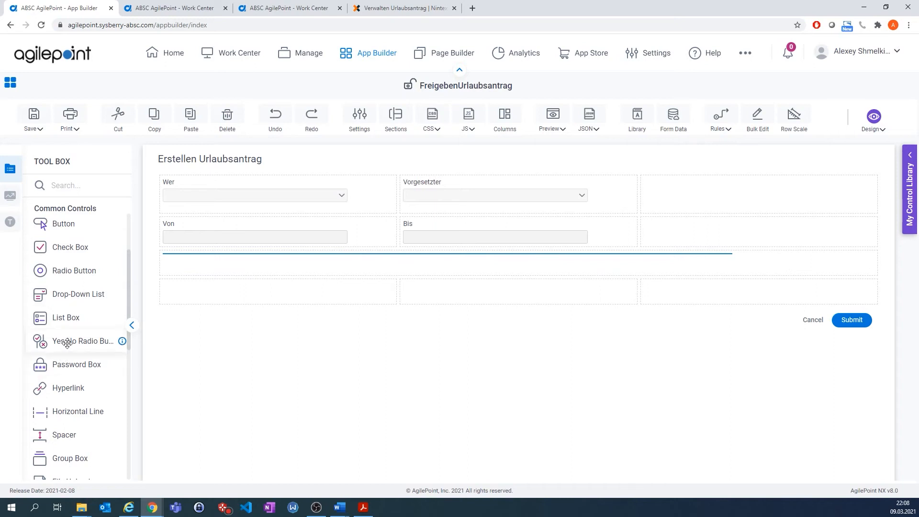
- Add a Yes No Radio Button below the horizontal line in the first column and label it "Freigeben?"
left_click_drag(72, 341, 222, 292)
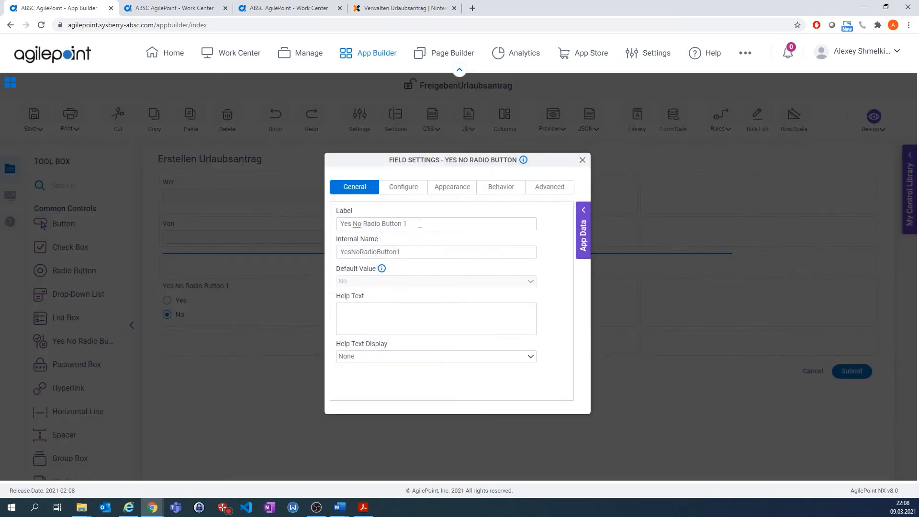
left_click_drag(420, 223, 297, 221)
type("Freigeben")
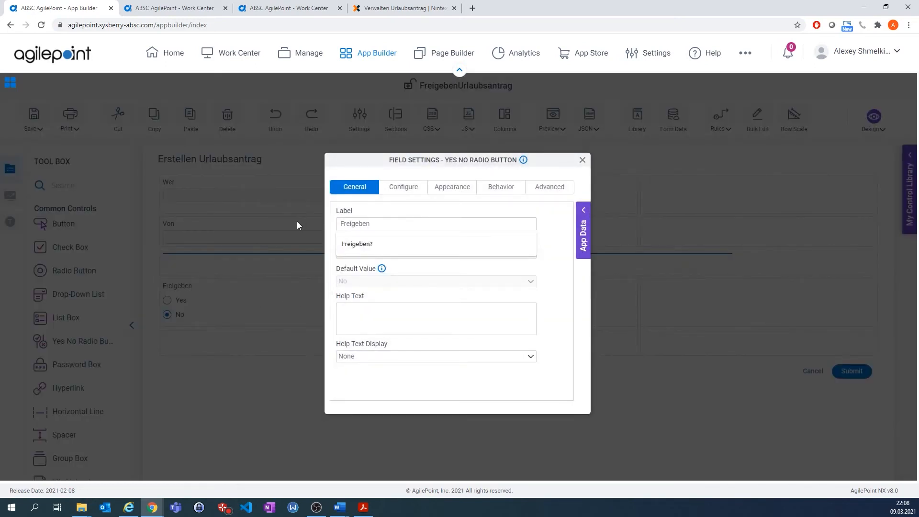
left_click(378, 244)
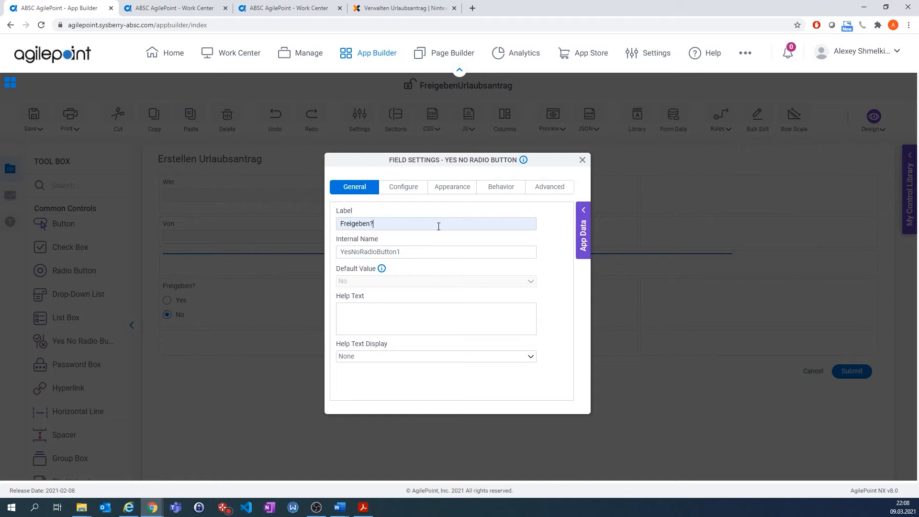
left_click(415, 248)
left_click(585, 160)
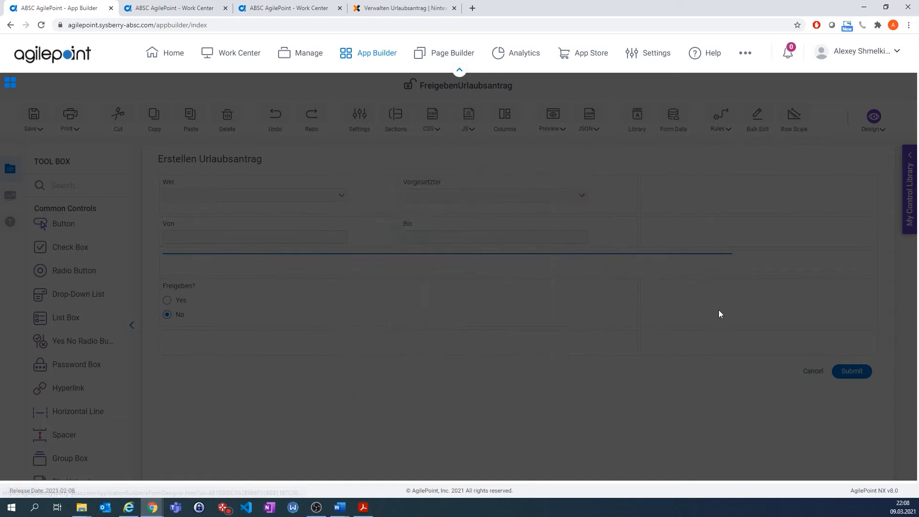
- Save and check in the FreigebenUrlaubsantrag form and set the task's display name to "Freigeben Urlaubsantrag"
mouse_move(34, 120)
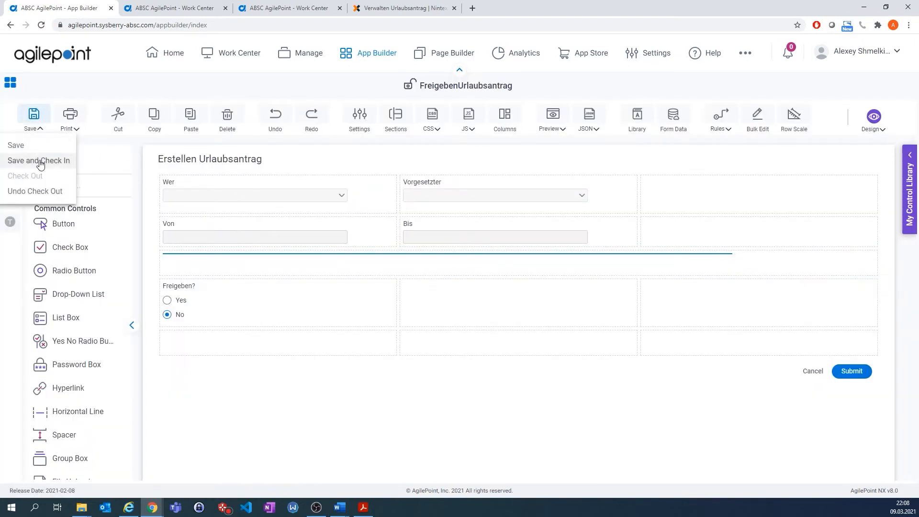
left_click(39, 159)
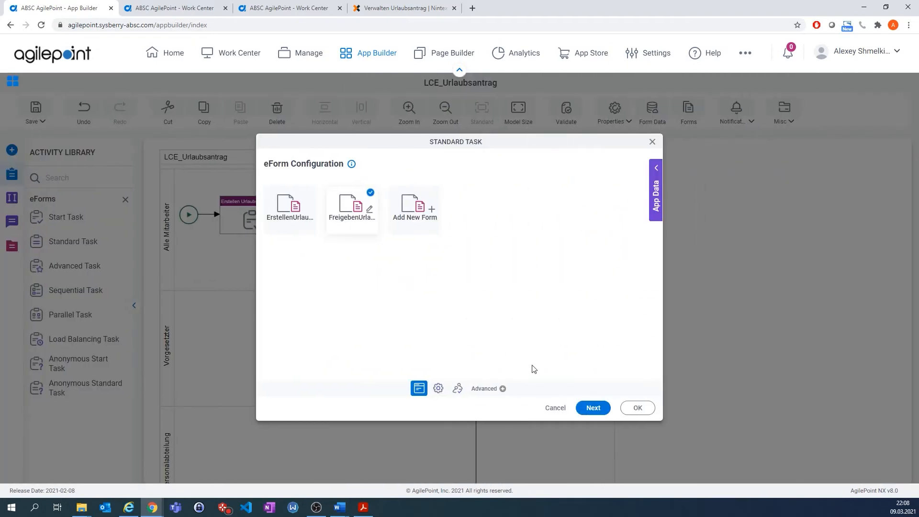
left_click(592, 407)
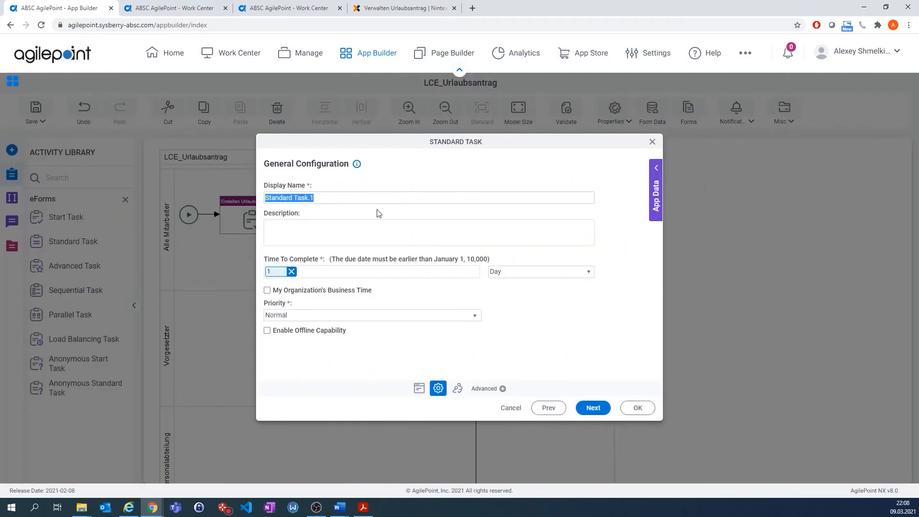
type("Freigeben Urlaubsantrag")
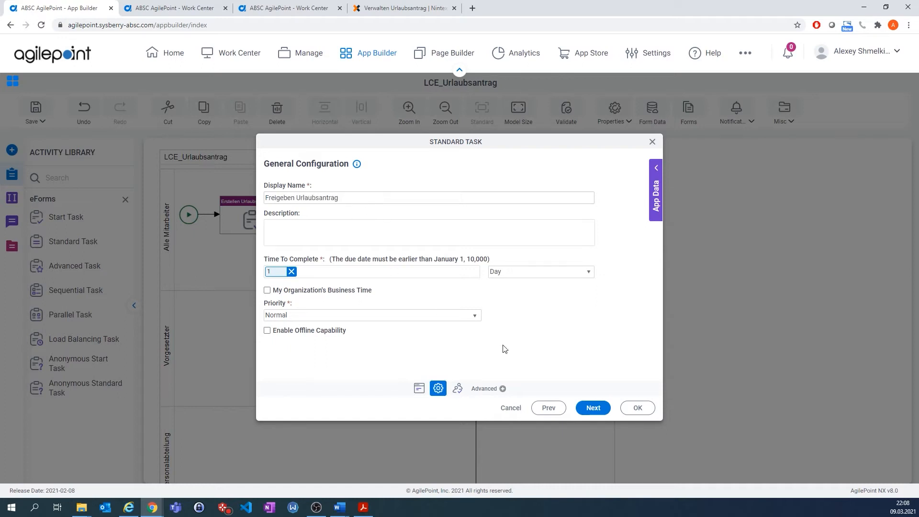
left_click(596, 407)
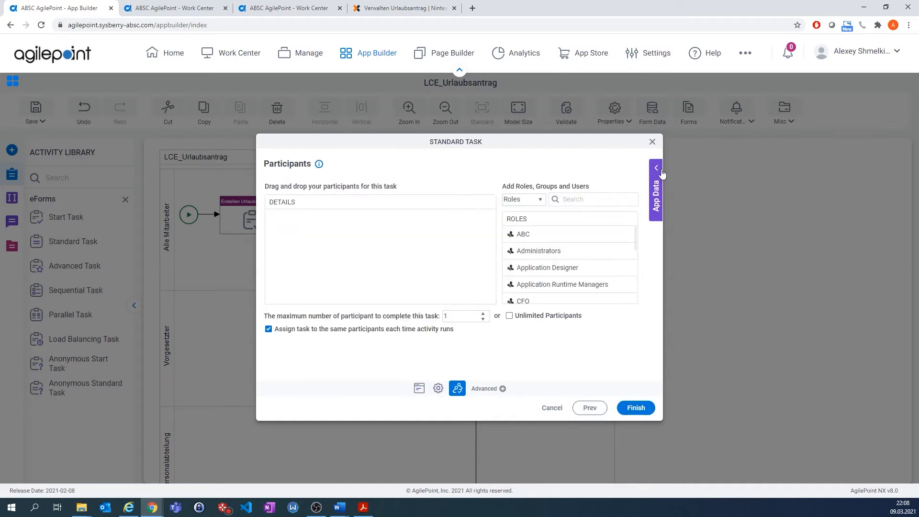
- Assign the Process Initiator from the system data as the task's participant, finish it and move the task into the Vorgesetzter lane
left_click(656, 198)
left_click(655, 237)
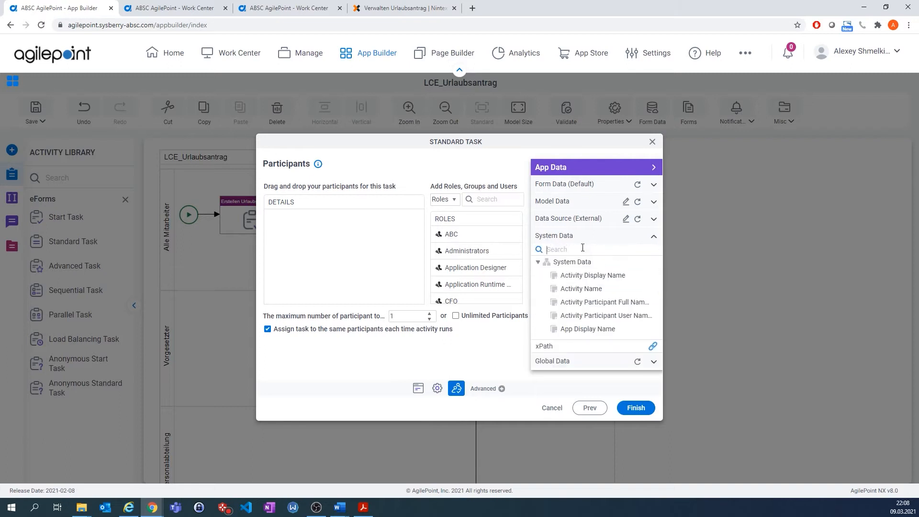
type("proc")
left_click_drag(588, 318, 346, 249)
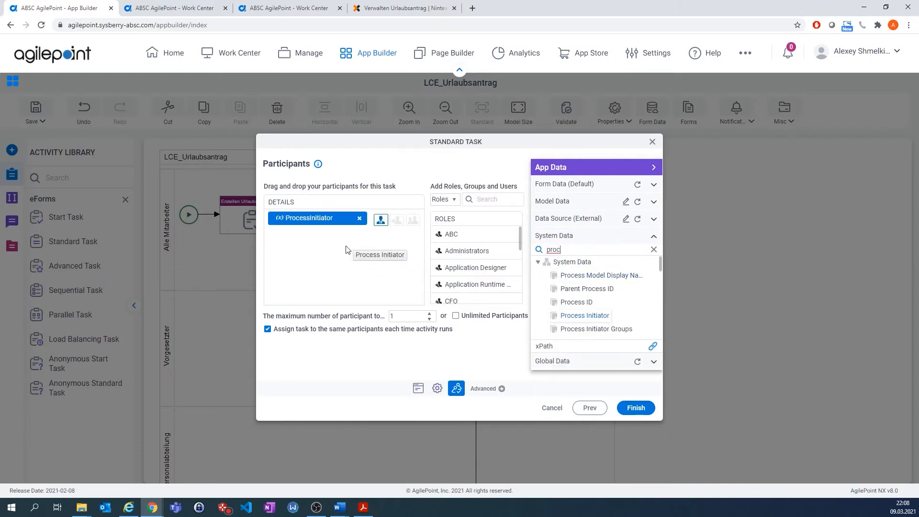
left_click(636, 407)
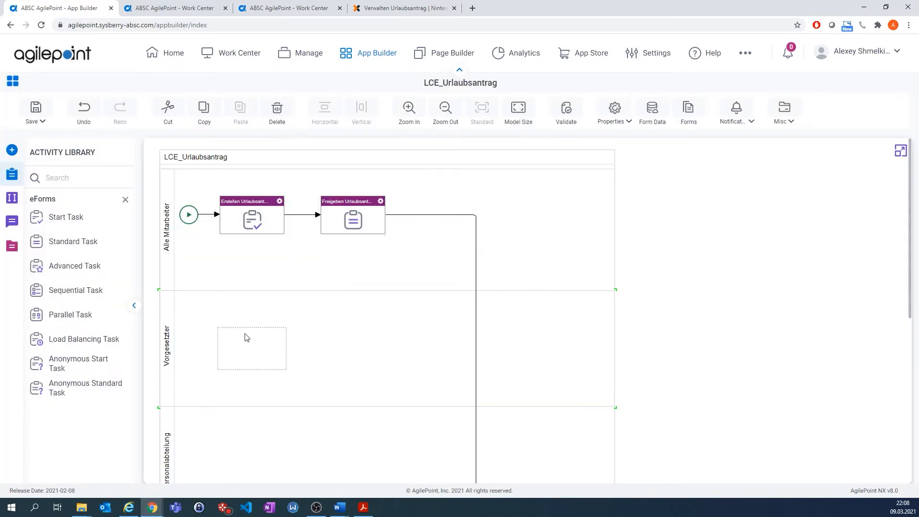
left_click_drag(245, 338, 246, 338)
scroll(391, 269, "down", 1)
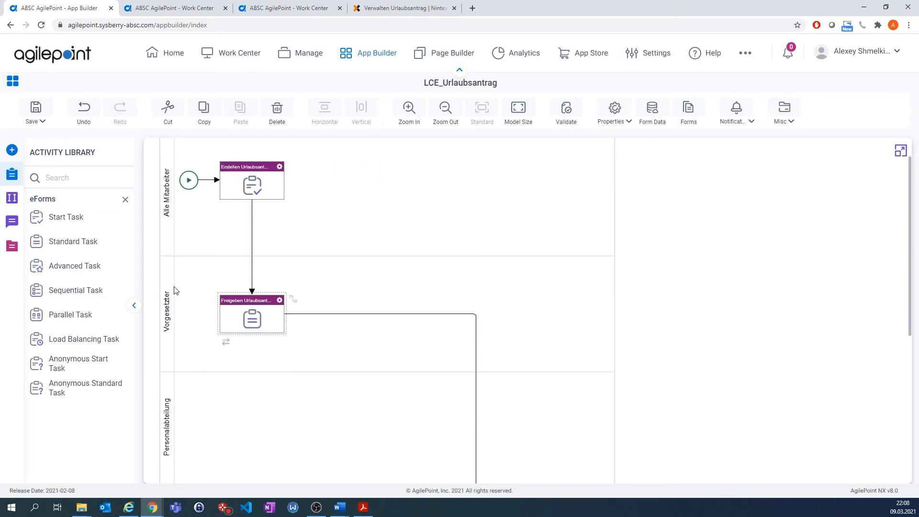
- Add a Standard Task after the Freigeben Urlaubsantrag task, start a new form for it and check activity 3.0 in the Promapp process map
left_click_drag(117, 242, 365, 314)
left_click(415, 210)
left_click(404, 8)
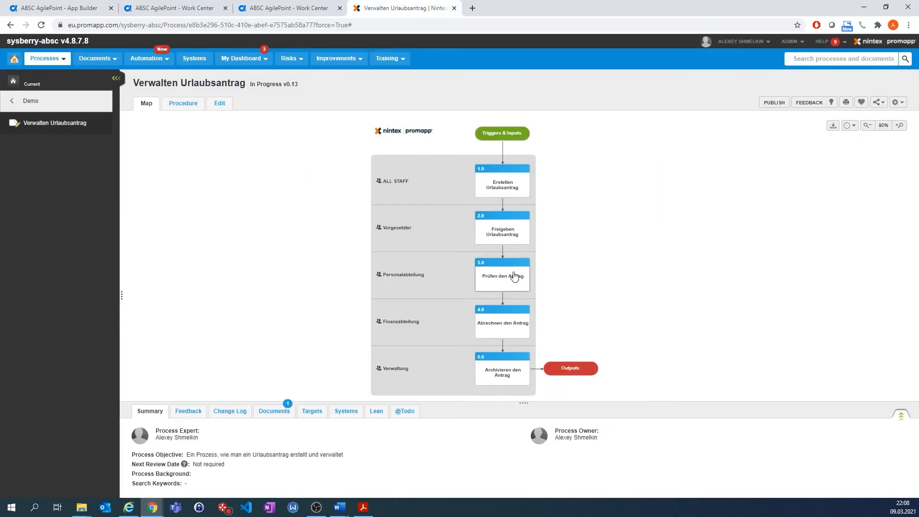
left_click(60, 9)
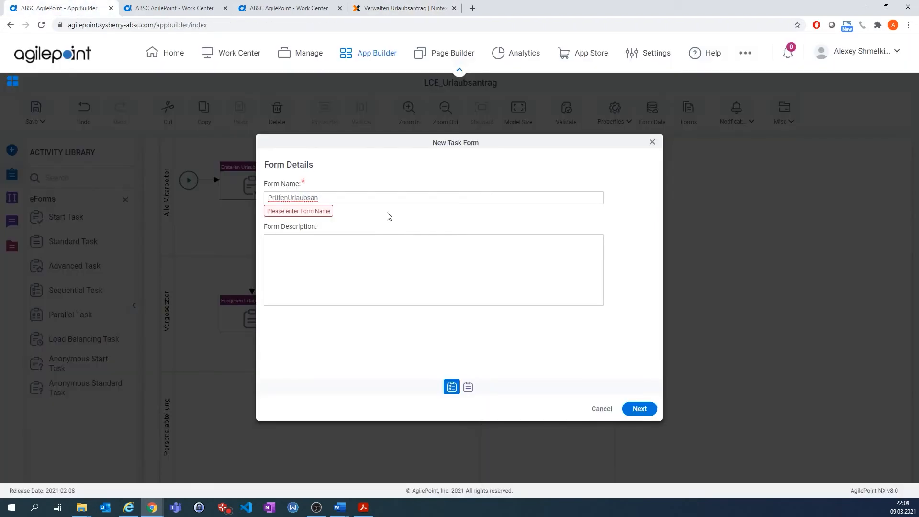
- Name the new task form "PruefenUrlaubsantrag" and create it from the existing ErstellenUrlaubsantrag form
left_click(640, 409)
left_click(360, 205)
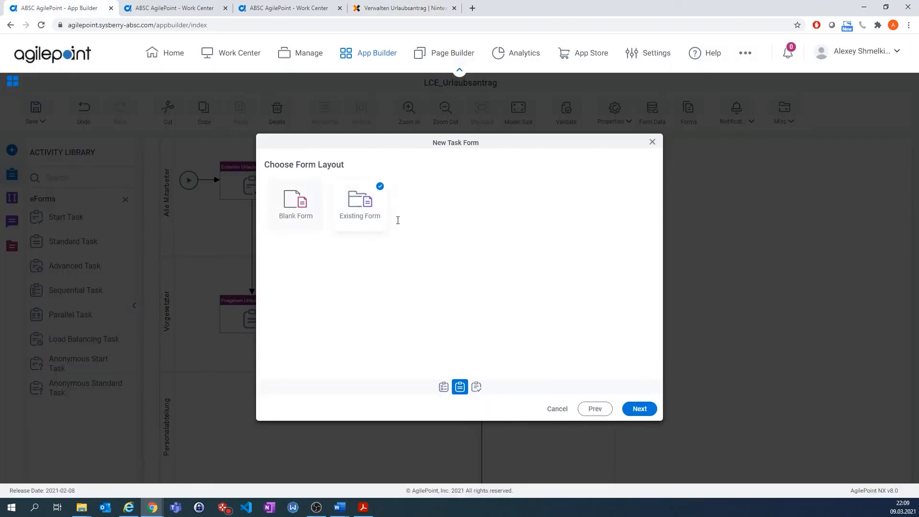
left_click(639, 409)
left_click(360, 203)
left_click(637, 408)
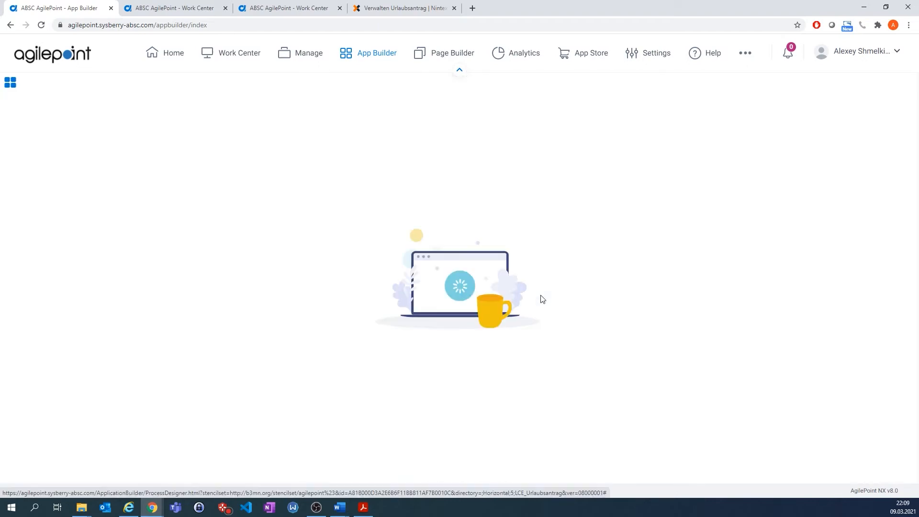
- Bulk edit the existing fields to read-only and add Horizontal Line 1 from the control library below them across all three columns
left_click(757, 115)
left_click(818, 182)
left_click(913, 158)
left_click_drag(863, 287, 287, 266)
left_click(616, 159)
left_click_drag(363, 263, 682, 268)
- Add a Yes No Radio Button below the horizontal line labelled "Genug Urlaubstage vorhanden?" with the internal name GenugUrlaubstagevorhanden
left_click_drag(83, 436, 245, 297)
left_click_drag(415, 223, 354, 222)
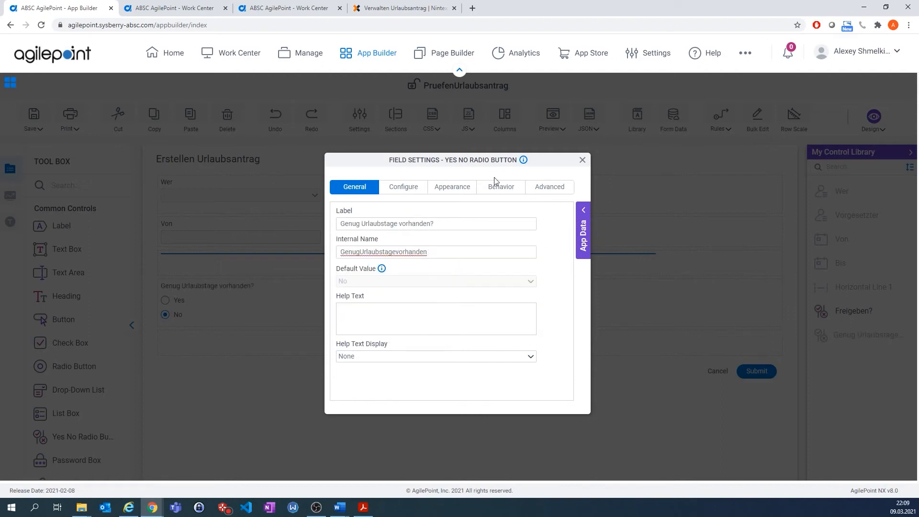
left_click(582, 160)
- Save and check in the PruefenUrlaubsantrag form and set the task's display name to "Prüfen Urlaubsantrag"
left_click(33, 119)
left_click(51, 162)
left_click(10, 82)
left_click(593, 408)
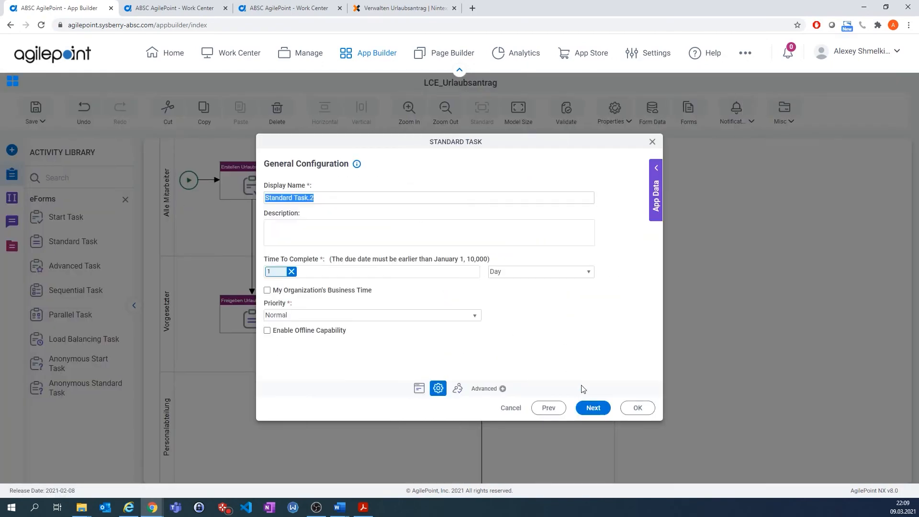
type("Prüfen Urlaubsantrag")
left_click(593, 408)
- Make the Process Initiator the participant of the Prüfen Urlaubsantrag task and move the task into the Personalabteilung lane
left_click(655, 190)
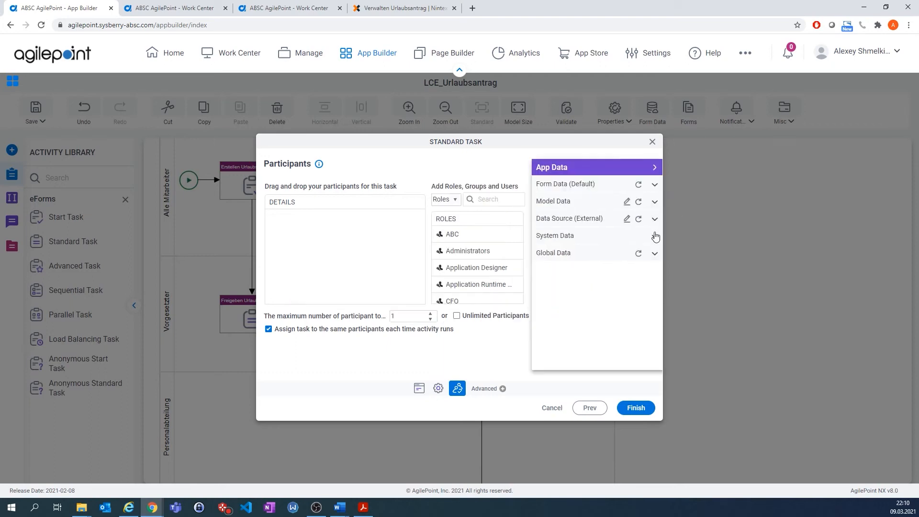
left_click(654, 236)
scroll(594, 297, "down", 4)
left_click_drag(585, 317, 307, 254)
left_click(636, 408)
left_click_drag(373, 304, 259, 430)
- Add a Standard Task after Prüfen Urlaubsantrag and create its form "AbrechnenUrlaubsantrag" from the existing ErstellenUrlaubsantrag form
scroll(355, 365, "down", 4)
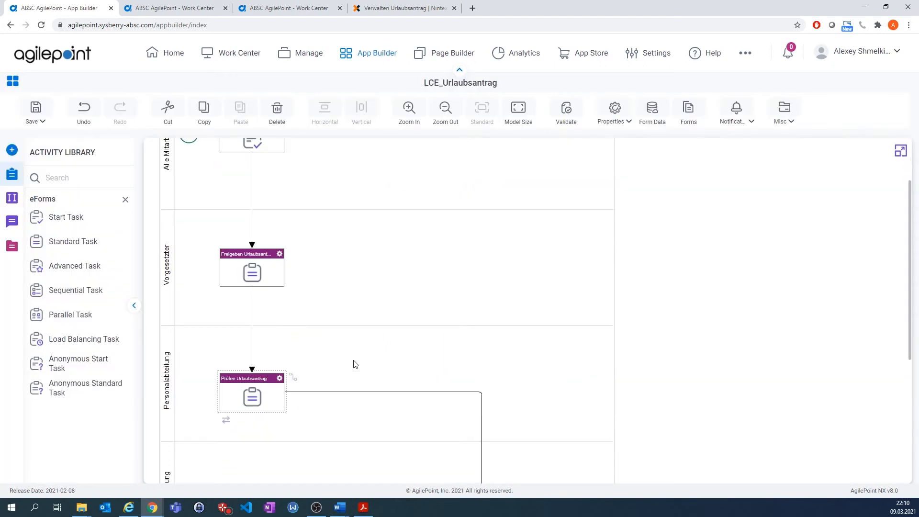
left_click_drag(64, 244, 370, 233)
left_click(480, 211)
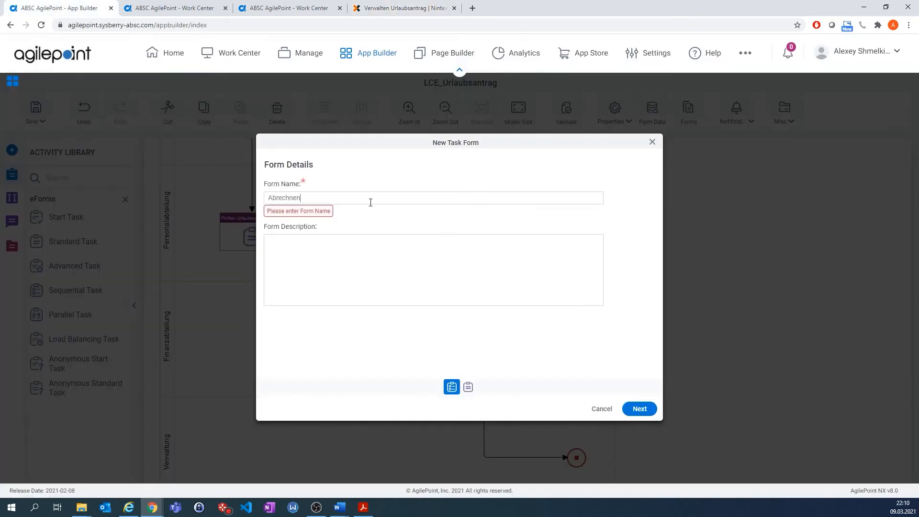
left_click(631, 409)
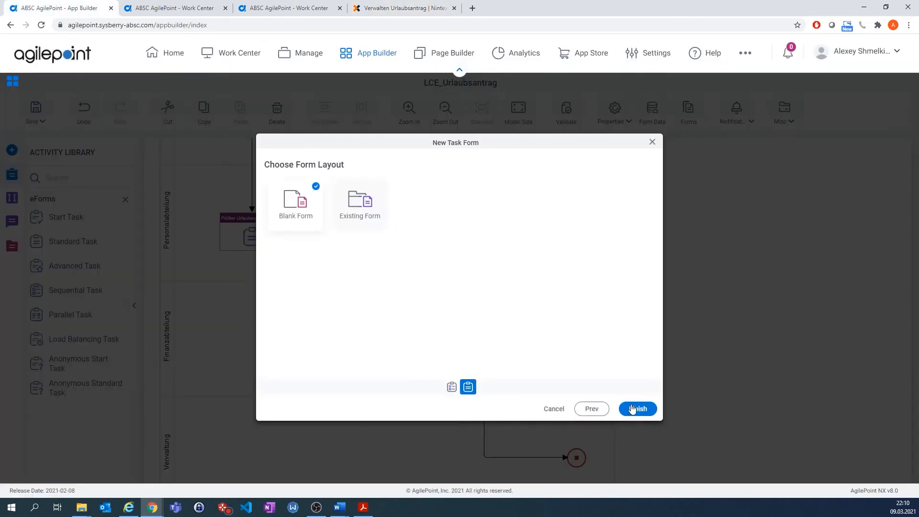
left_click(378, 213)
left_click(431, 213)
left_click(648, 406)
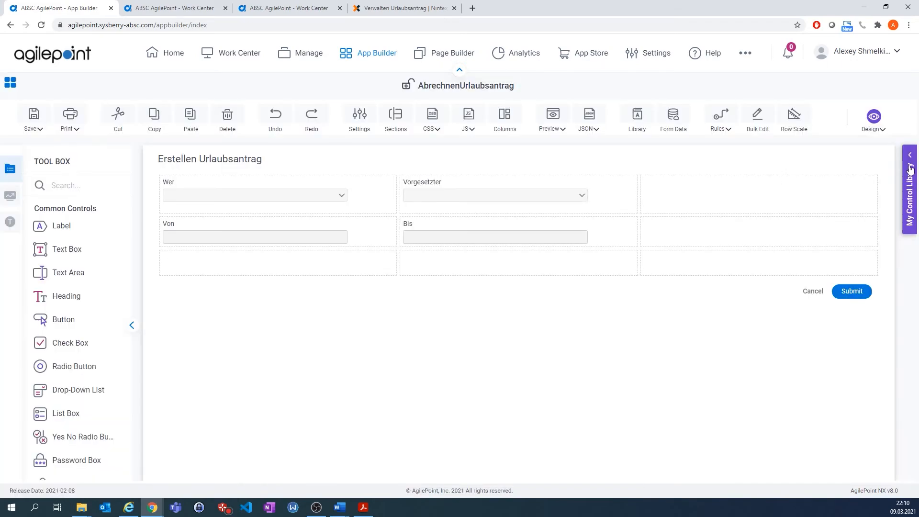
- Add Horizontal Line 1 from the control library below the Von and Bis fields and extend it across all three columns
left_click_drag(297, 272, 294, 270)
left_click(608, 166)
left_click_drag(363, 265, 717, 267)
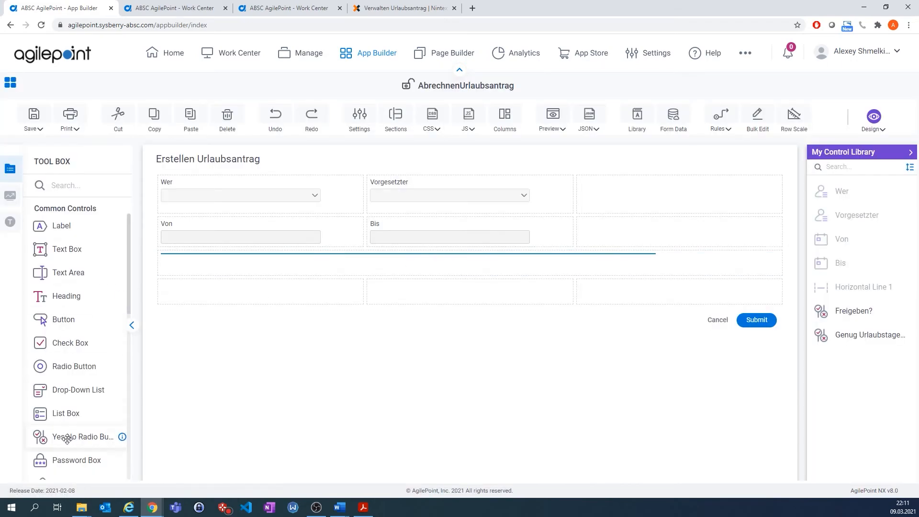
- Add a Yes No Radio Button below the horizontal line in the first column and label it "Urlaubsgeld eingesteuert?"
left_click_drag(68, 437, 277, 297)
triple_click(420, 223)
type("Urlaubsgeld eingesteuert?")
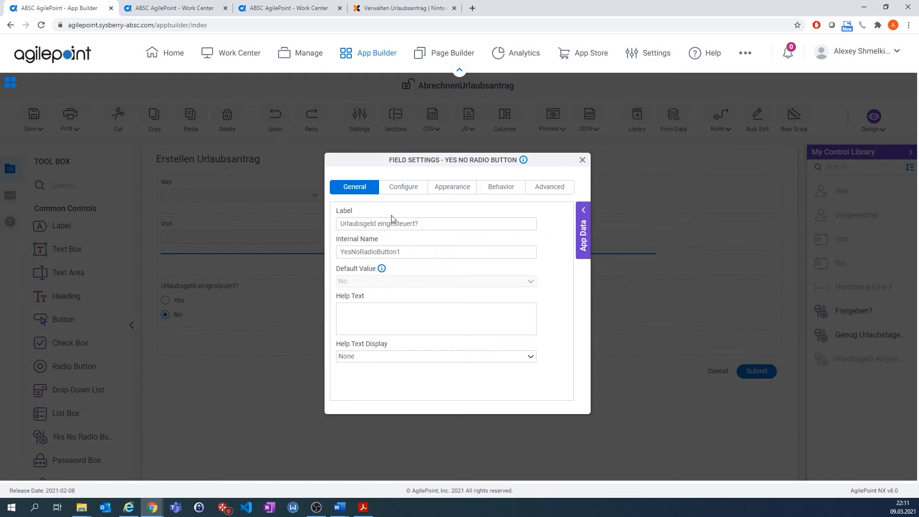
left_click(582, 160)
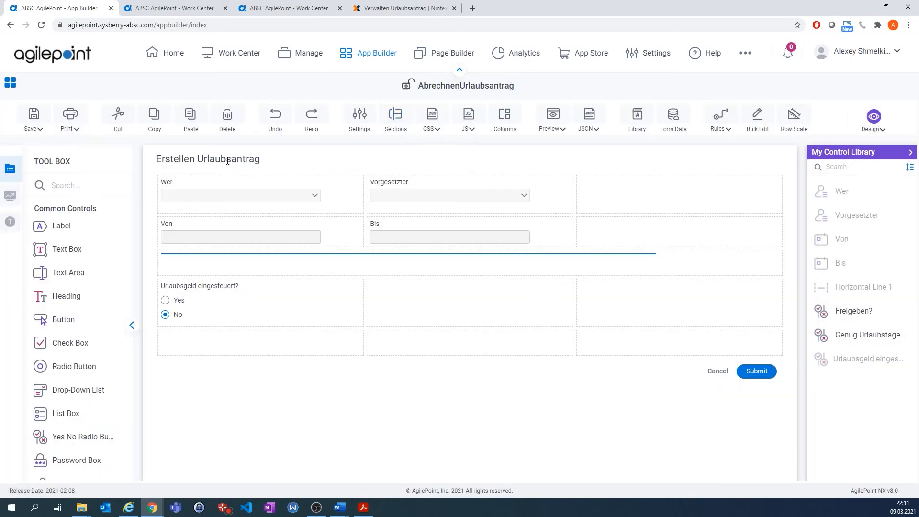
- Check the activity name in the Promapp process map and set the form title to "Abrechnen den Antrag"
left_click(360, 119)
triple_click(414, 223)
left_click(386, 6)
left_click(67, 8)
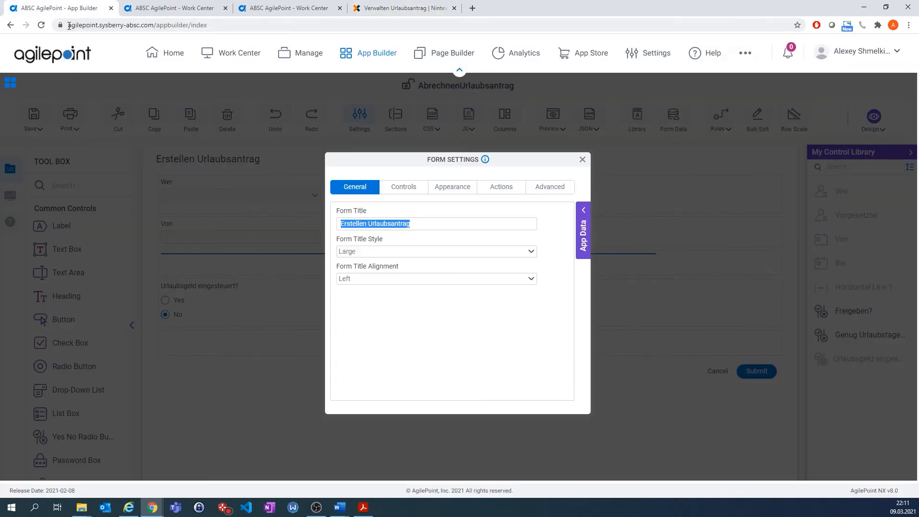
type("Abrechnen den Antrag")
left_click(583, 161)
- Save and check in the AbrechnenUrlaubsantrag form and set the task's display name to "Abrechnen Urlaubsantrag"
left_click(32, 124)
left_click(45, 164)
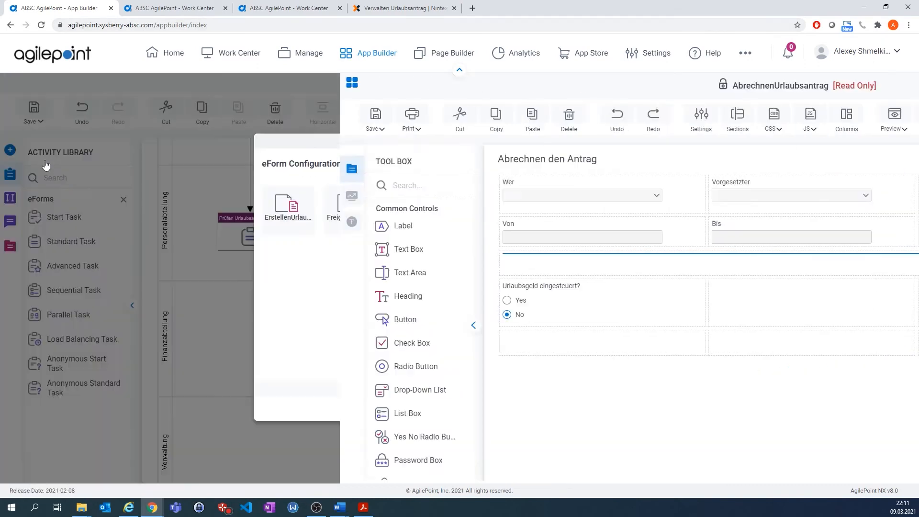
left_click(597, 412)
triple_click(306, 198)
type("Abrechnen Urlaubsantrag")
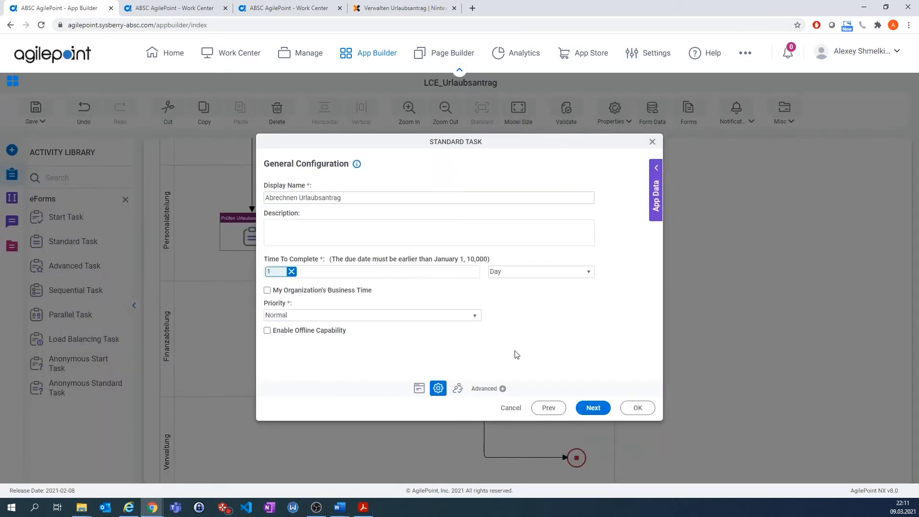
left_click(592, 407)
- Make the Process Initiator the participant of the Abrechnen Urlaubsantrag task and move the task into the Finanzabteilung lane
left_click(656, 187)
left_click(653, 235)
scroll(598, 296, "down", 3)
left_click_drag(584, 317, 343, 239)
left_click(635, 408)
left_click_drag(263, 337, 263, 337)
- Add a Standard Task after Abrechnen Urlaubsantrag and create its form "ArchivierenAntrag" from the existing ErstellenUrlaubsantrag form
scroll(359, 330, "down", 2)
left_click_drag(72, 241, 345, 279)
left_click(392, 224)
type("ArchivierenAntrag")
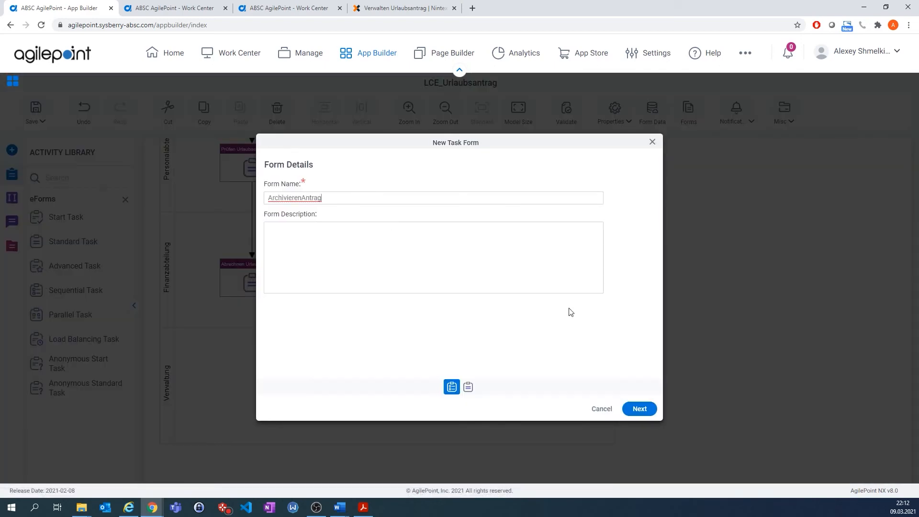
left_click(639, 409)
left_click(360, 211)
left_click(638, 409)
left_click(489, 202)
left_click(638, 409)
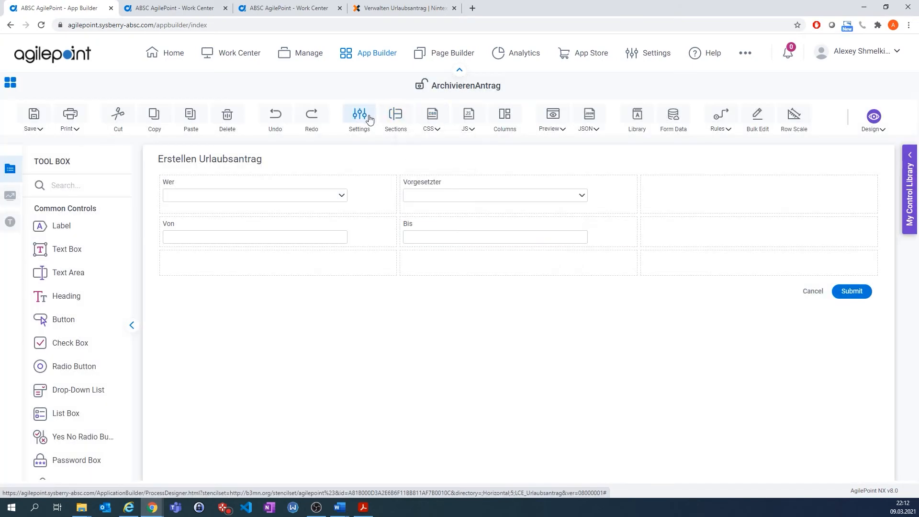
- Change the title of the ArchivierenAntrag form to "Archivieren Urlaubsantrag"
left_click(367, 118)
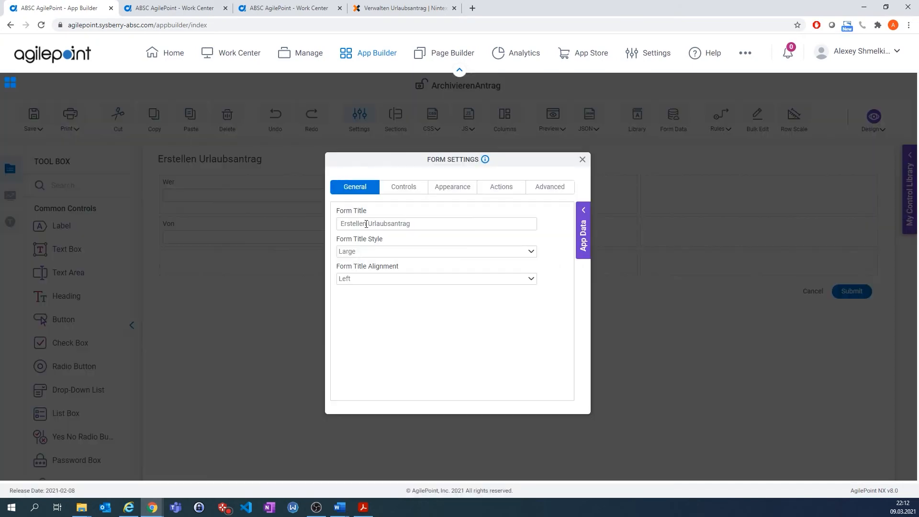
left_click_drag(367, 224, 313, 226)
type("An")
key("Delete")
left_click(582, 159)
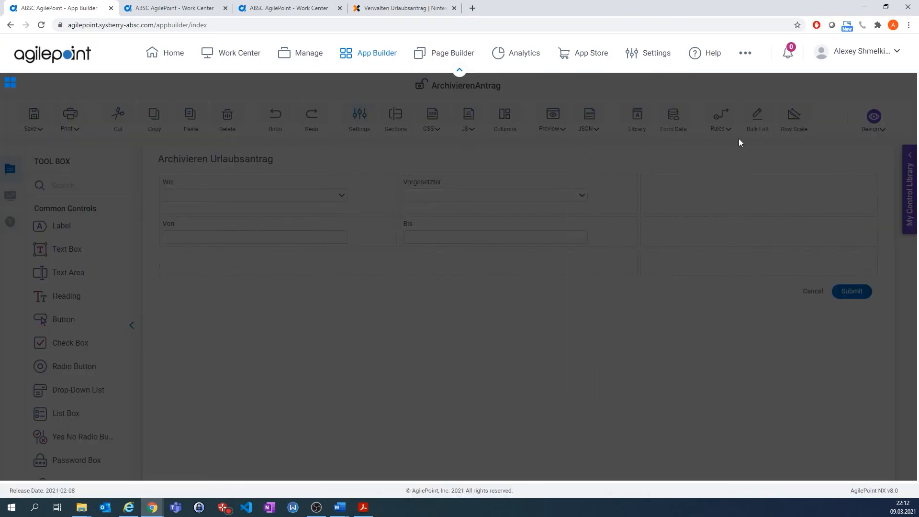
- Bulk edit the ArchivierenAntrag form's fields to read-only and add Horizontal Line 1 below them across all three columns
left_click(757, 118)
left_click(817, 184)
left_click(910, 158)
left_click_drag(878, 287, 283, 268)
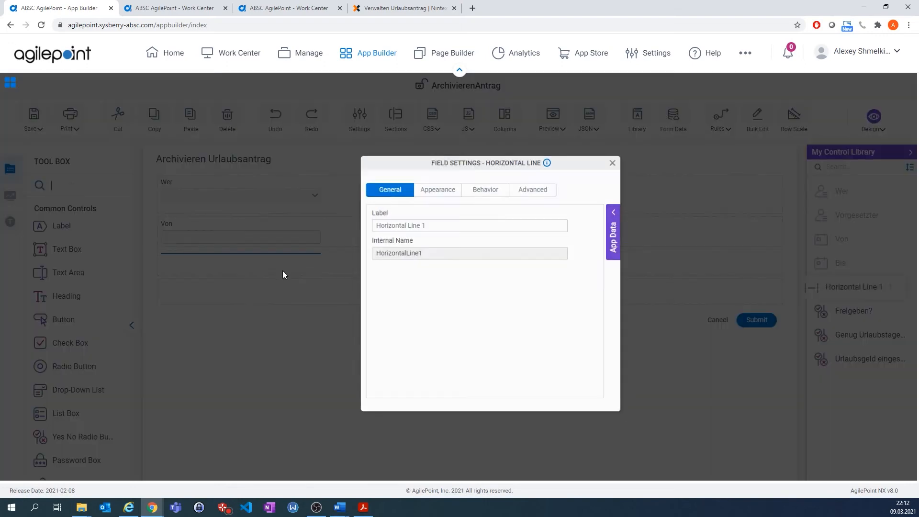
left_click(612, 162)
left_click_drag(364, 262, 717, 263)
- Add a Yes No Radio Button below the horizontal line in the first column, and save and check in the ArchivierenAntrag form
left_click_drag(71, 436, 241, 299)
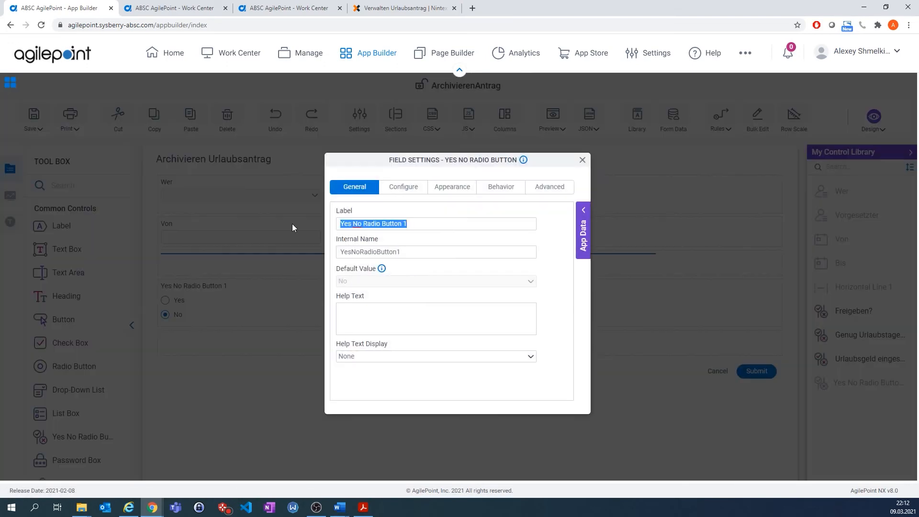
left_click(582, 159)
left_click(33, 119)
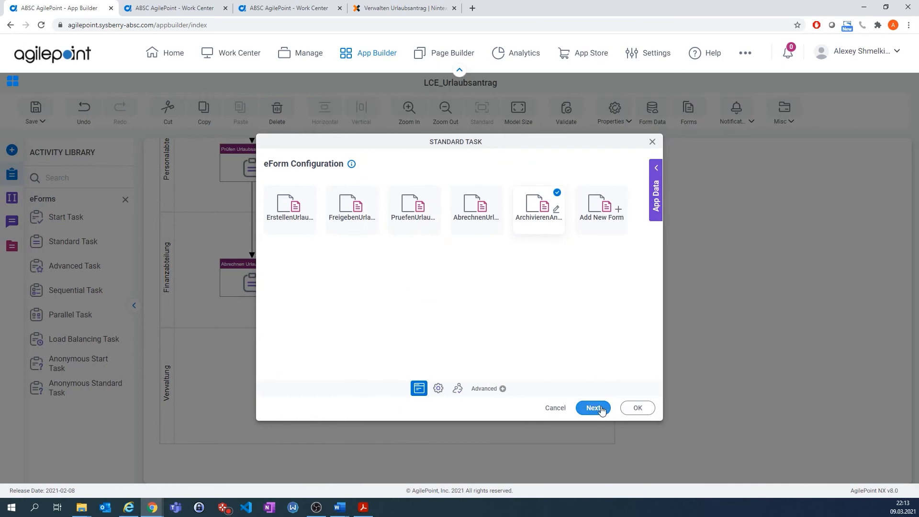
- Name the new Standard Task "Archivieren Urlaubsantrag", assign the Process Initiator as its participant and finish its configuration
left_click(599, 407)
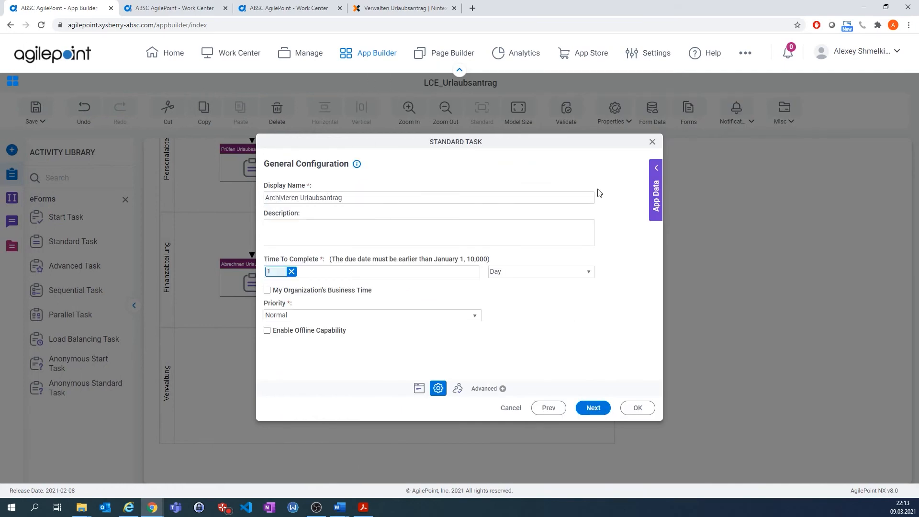
left_click(593, 408)
left_click(655, 201)
left_click(653, 236)
type("proc")
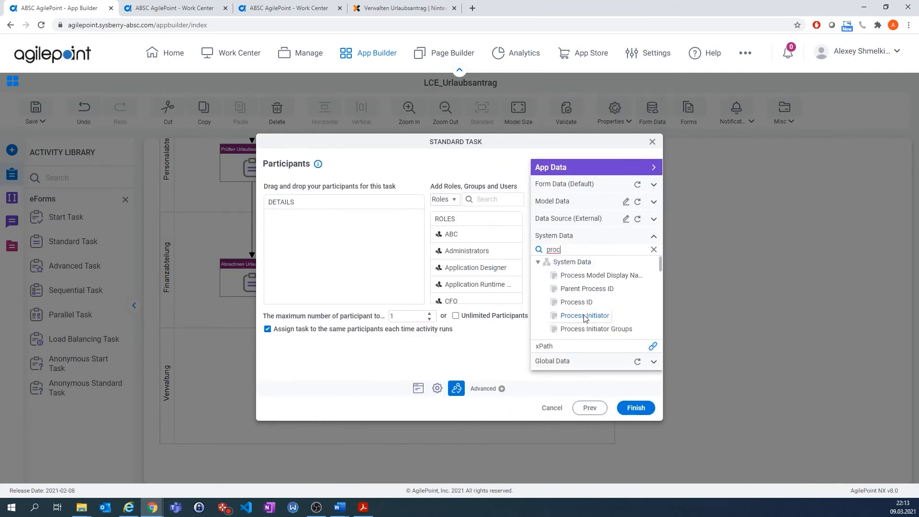
left_click_drag(584, 316, 331, 239)
left_click(644, 410)
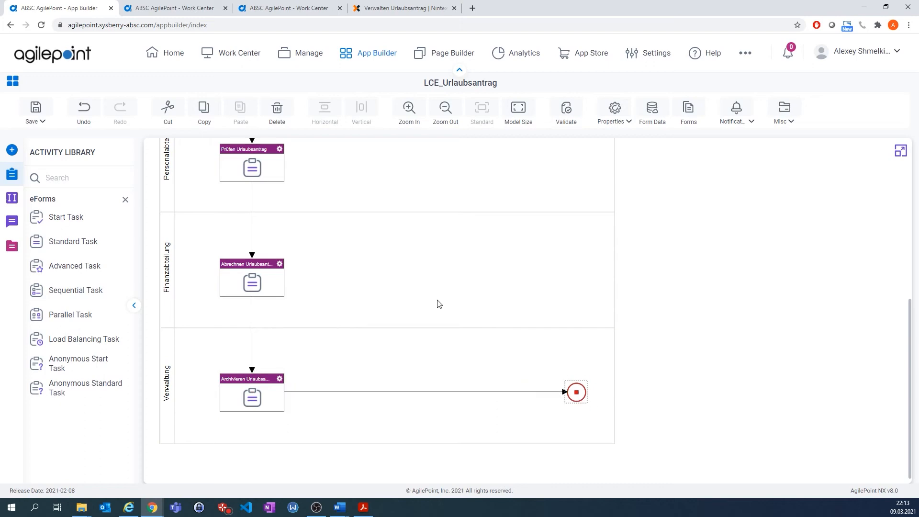
- Save and check in the LCE_Urlaubsantrag process model
scroll(437, 303, "up", 5)
left_click(47, 111)
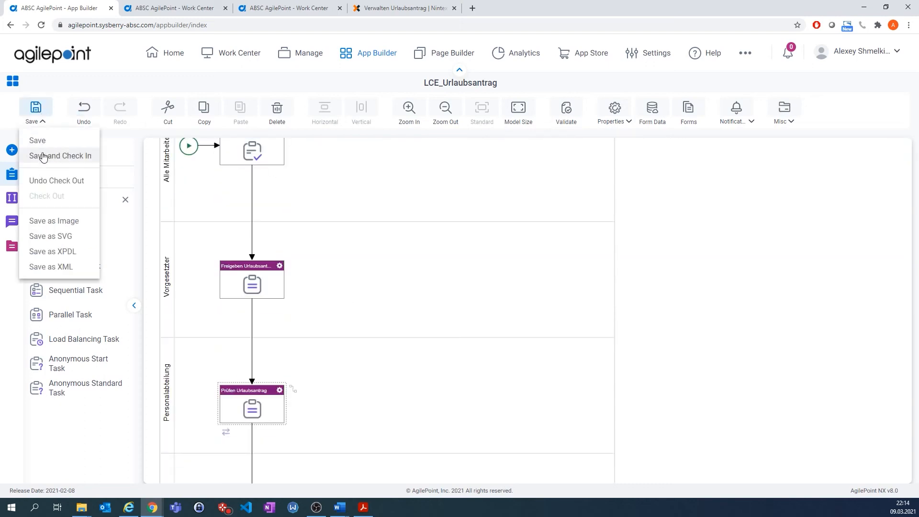
left_click(41, 154)
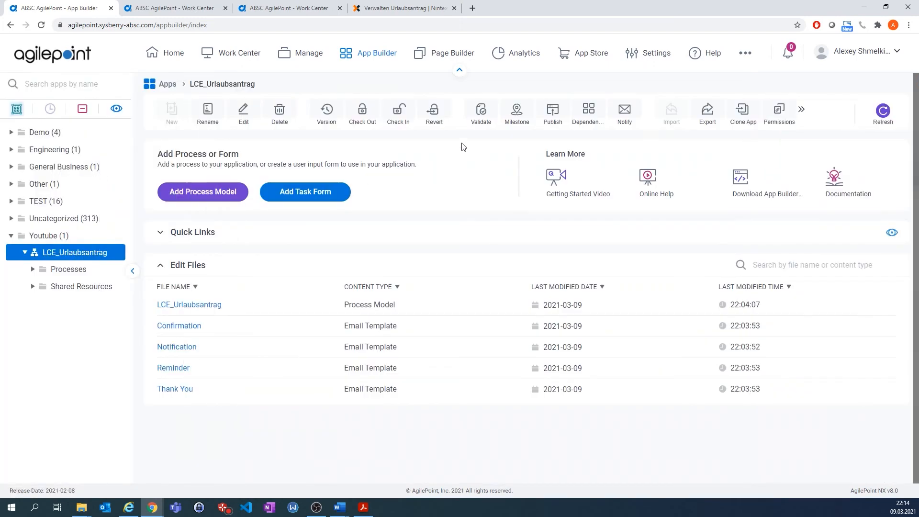
- Publish the LCE_Urlaubsantrag app, checking in its pending changes
left_click(558, 109)
left_click(460, 301)
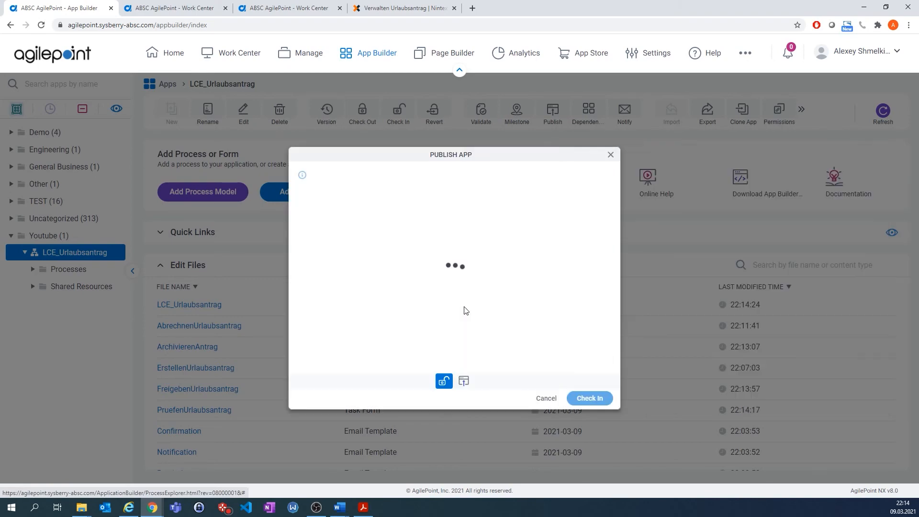
left_click(590, 401)
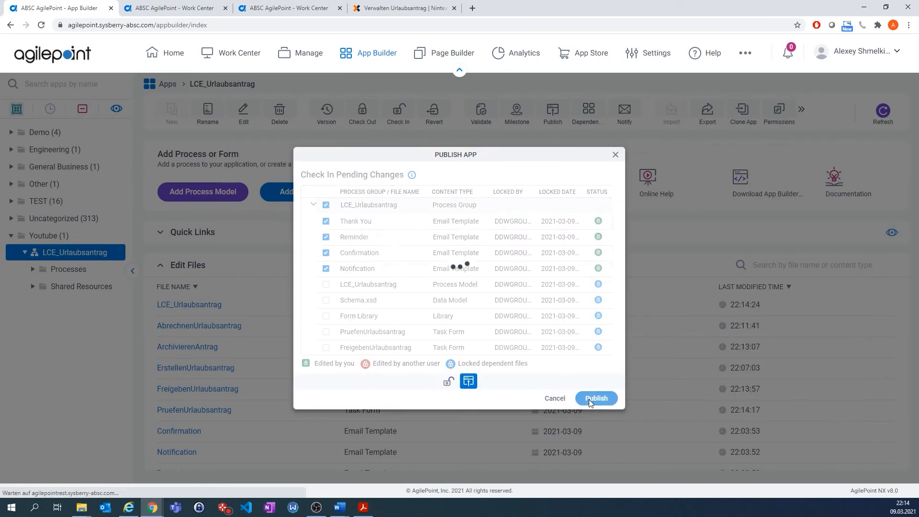
left_click(533, 253)
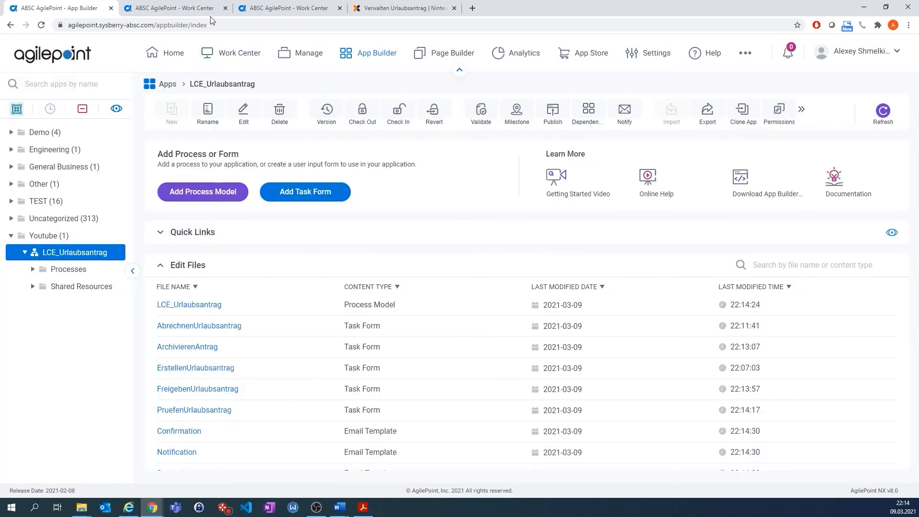
- Start LCE_Urlaubsantrag from My Apps in the Work Center and submit a vacation request from 09.03.2021 to 17.03.2021
left_click(165, 9)
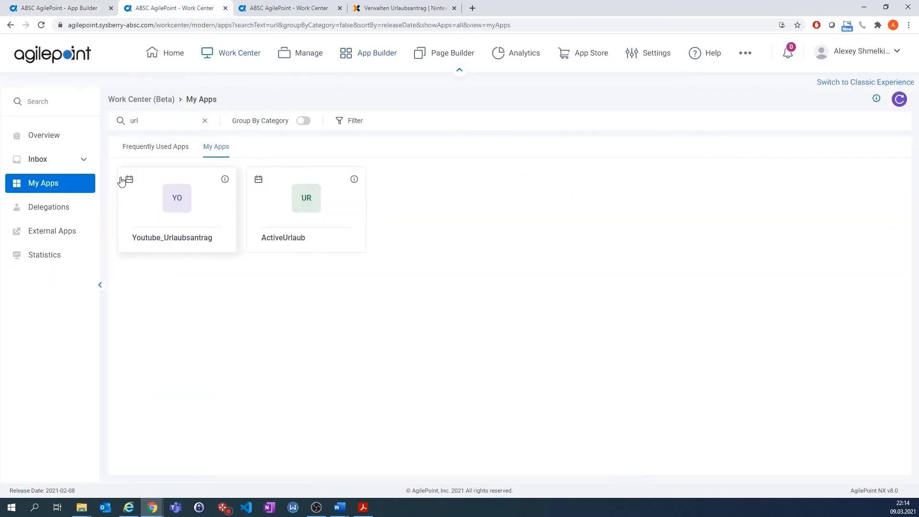
left_click(185, 181)
left_click(250, 170)
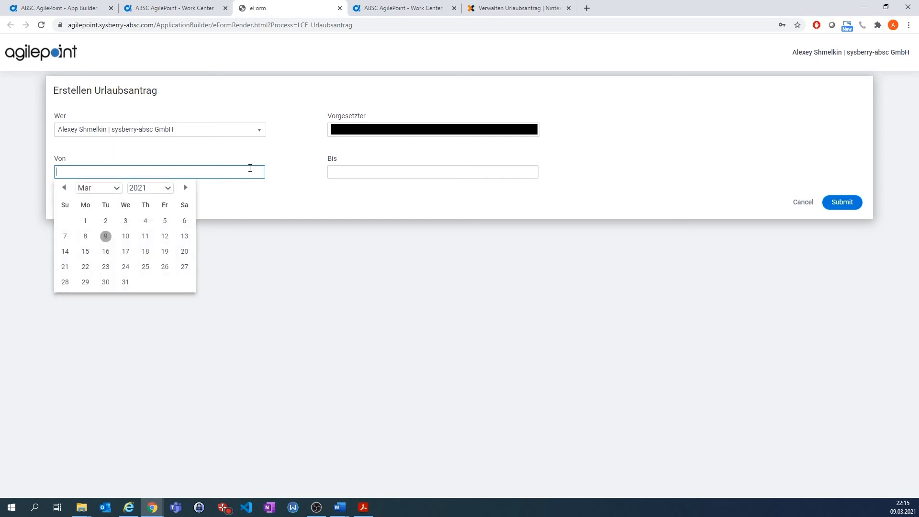
left_click(105, 236)
left_click(355, 173)
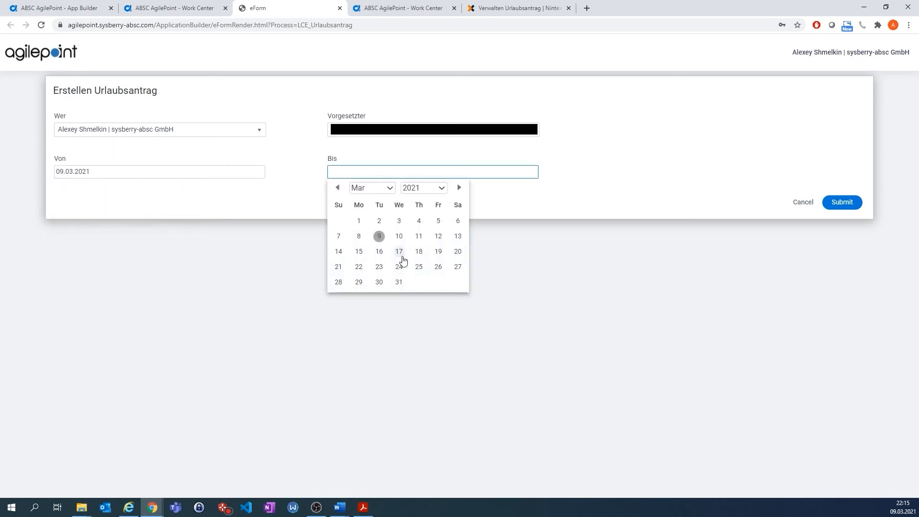
left_click(400, 253)
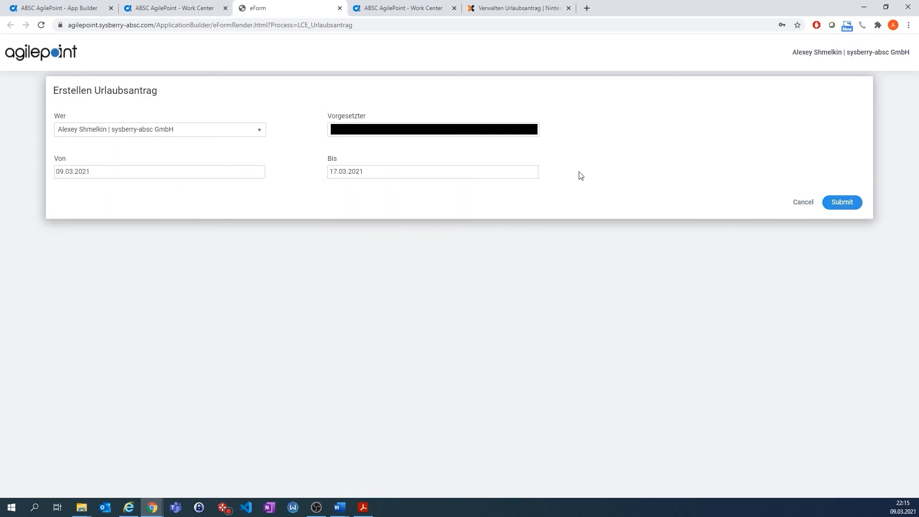
- Refresh the Work Center task list and examine the request's process view from the FreigebenUrlaubsantrag task
left_click(301, 10)
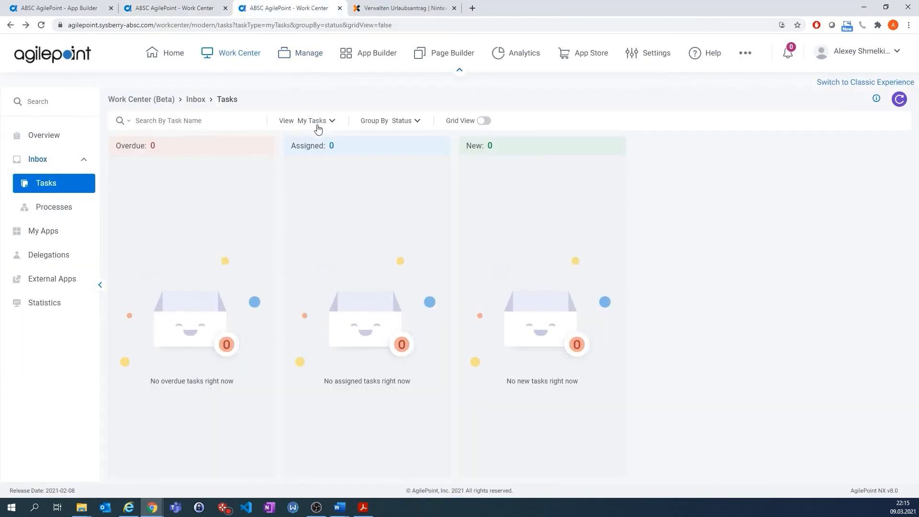
left_click(899, 99)
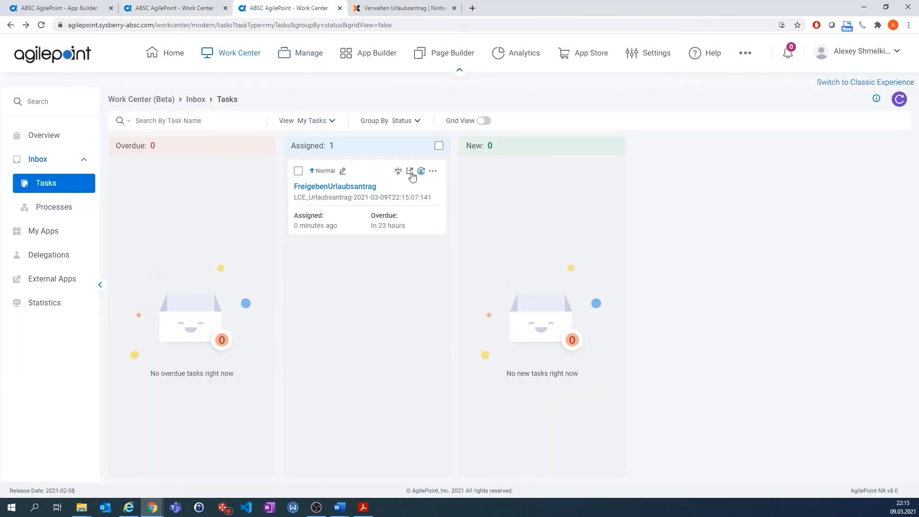
left_click(402, 173)
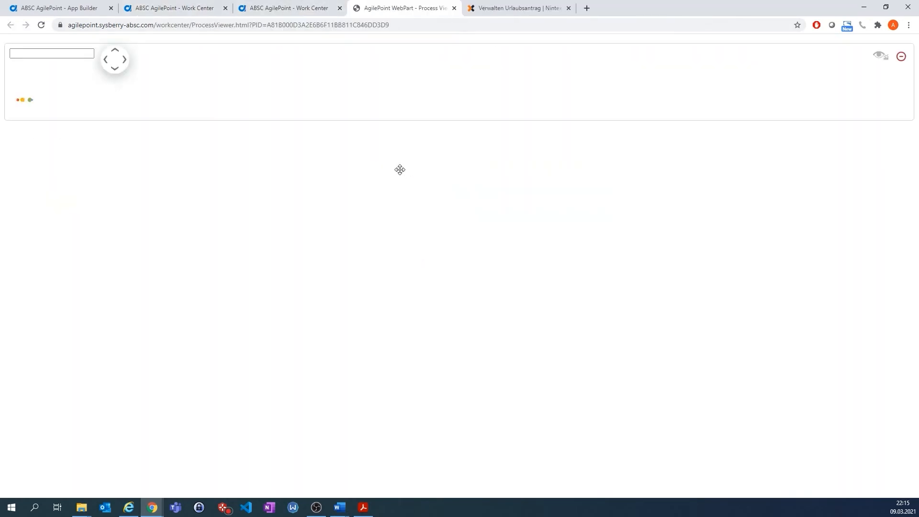
left_click_drag(186, 283, 223, 115)
- Submit the FreigebenUrlaubsantrag task with "Freigeben?" set to Yes and check the progress in the process view
left_click(298, 10)
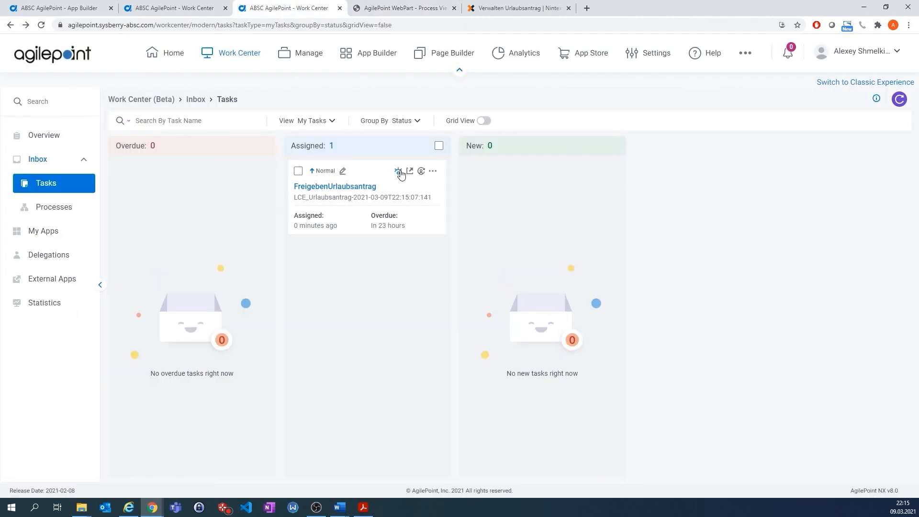
left_click(409, 171)
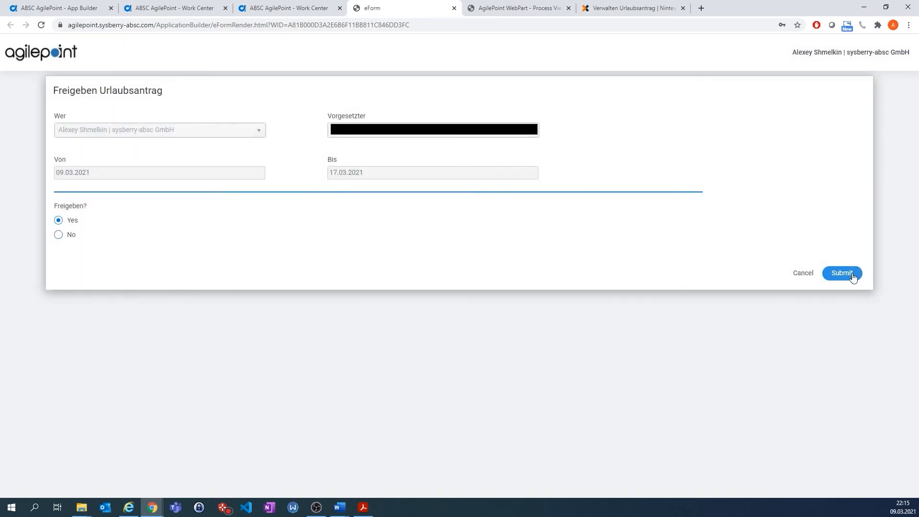
left_click(852, 276)
left_click(394, 13)
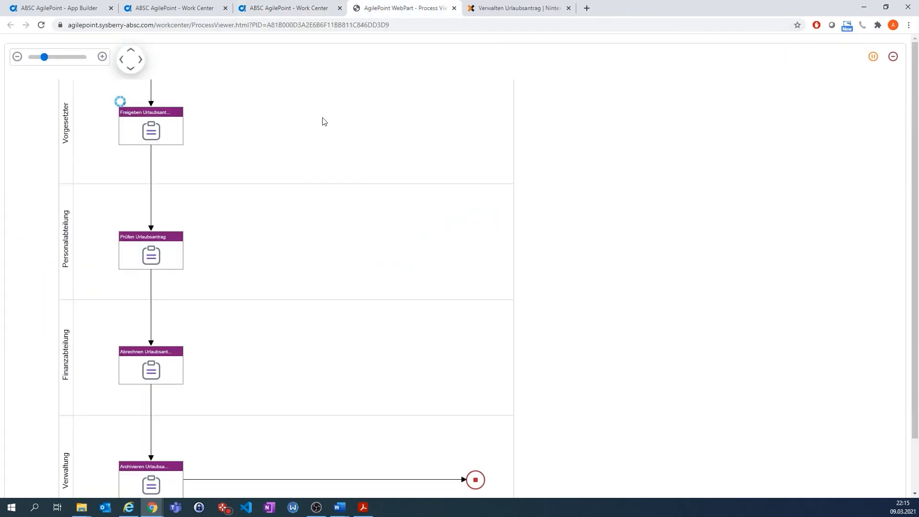
- Submit the Prüfen Urlaubsantrag task with "Genug Urlaubstage vorhanden?" set to Yes and check the progress in the process view
left_click(289, 8)
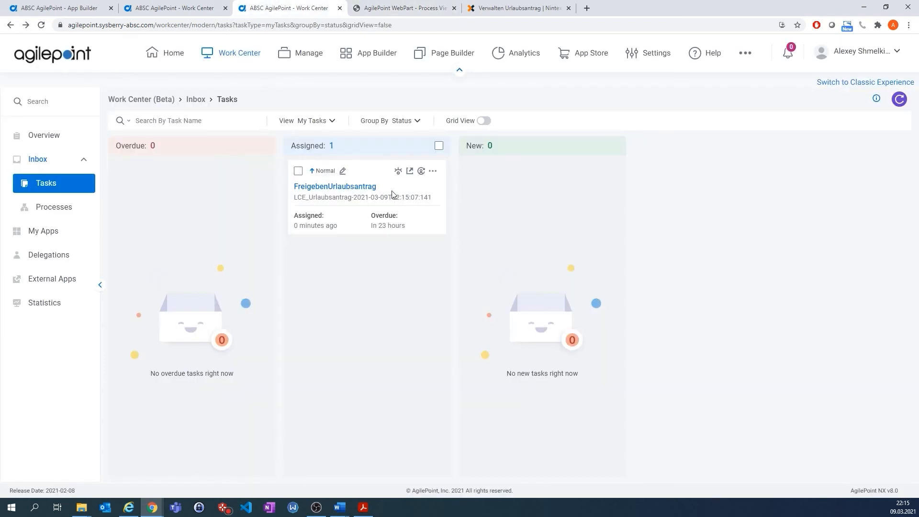
left_click(410, 171)
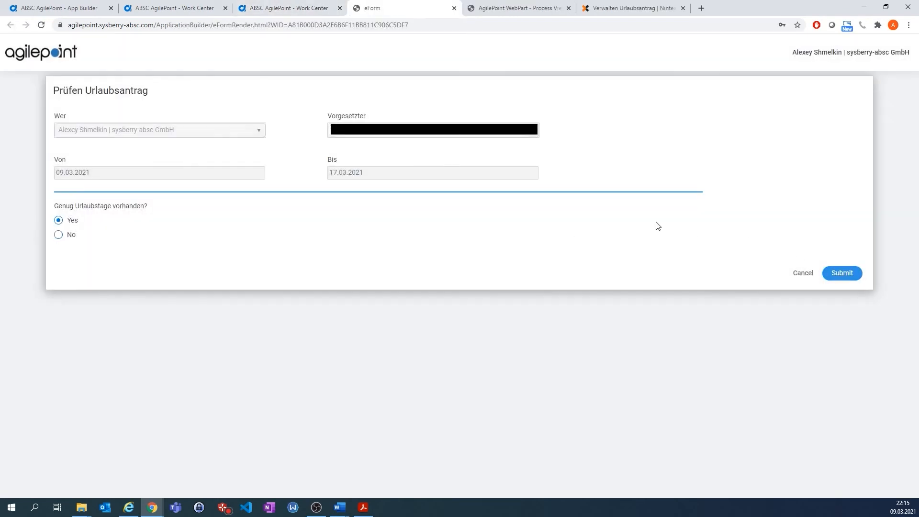
left_click(403, 10)
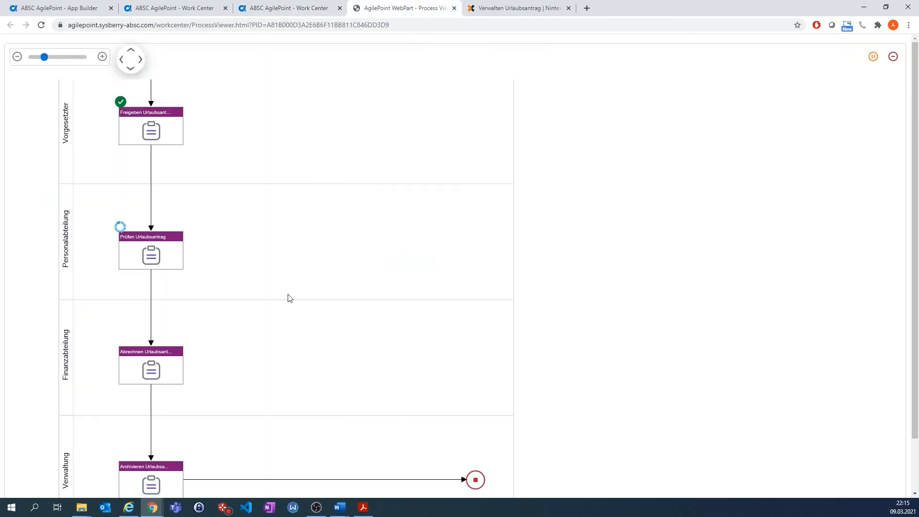
left_click_drag(269, 320, 282, 211)
- Submit the AbrechnenUrlaubsantrag task with "Urlaubsgeld eingesteuert?" set to Yes and check the progress in the process view
left_click(331, 9)
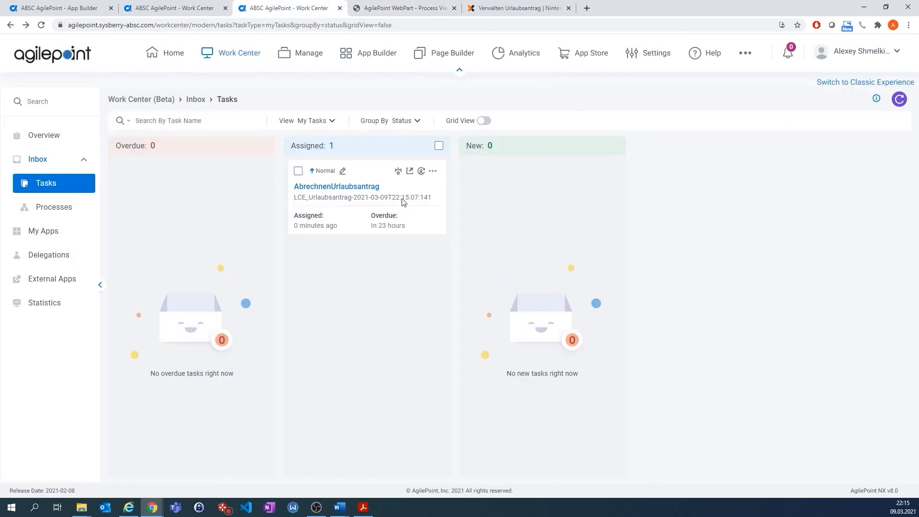
left_click(409, 173)
left_click(60, 221)
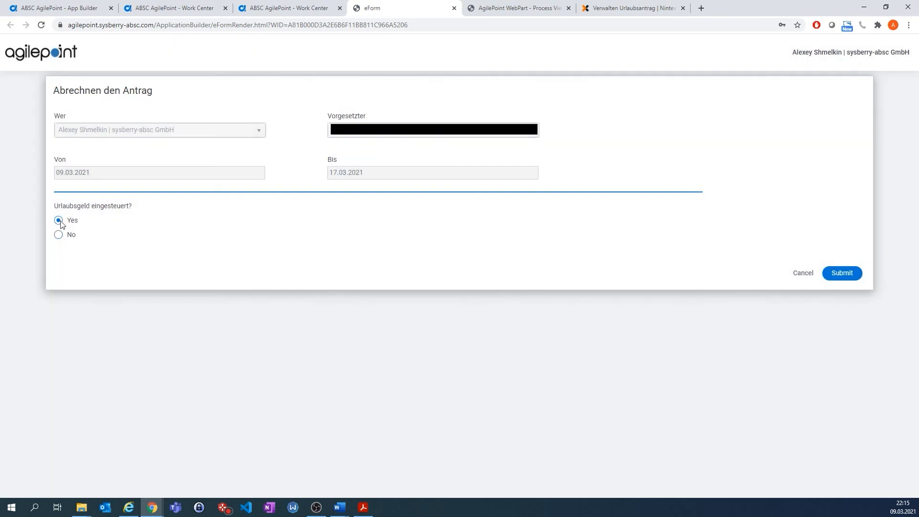
left_click(516, 9)
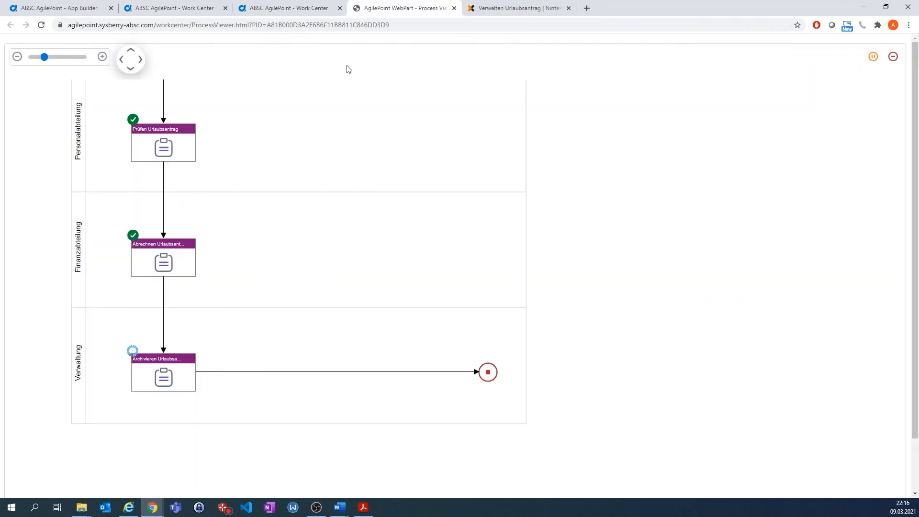
- Refresh the task list and submit the ArchivierenAntrag task with "Archiviert?" set to Yes
left_click(316, 8)
left_click(898, 101)
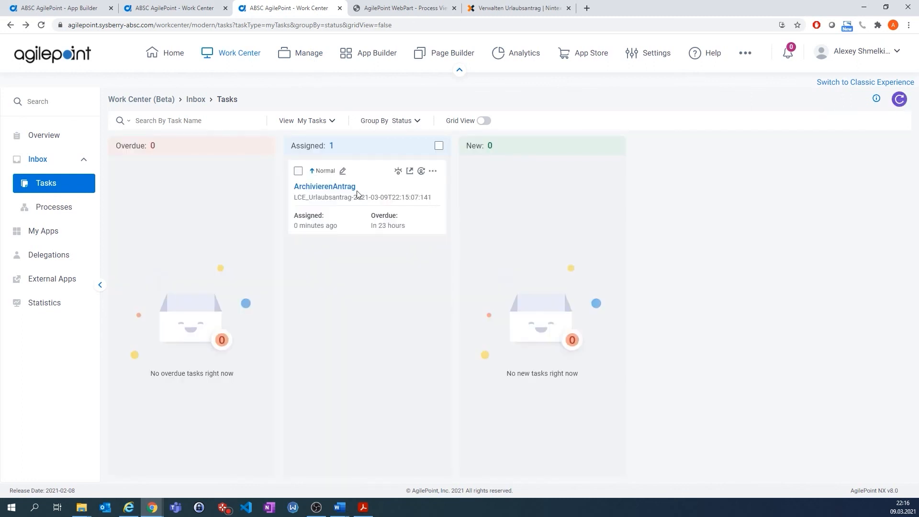
left_click(410, 172)
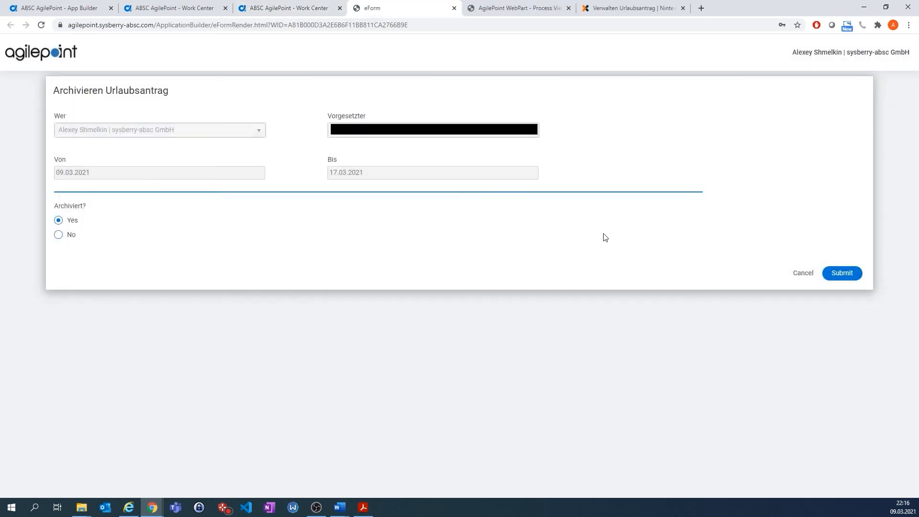
left_click(842, 273)
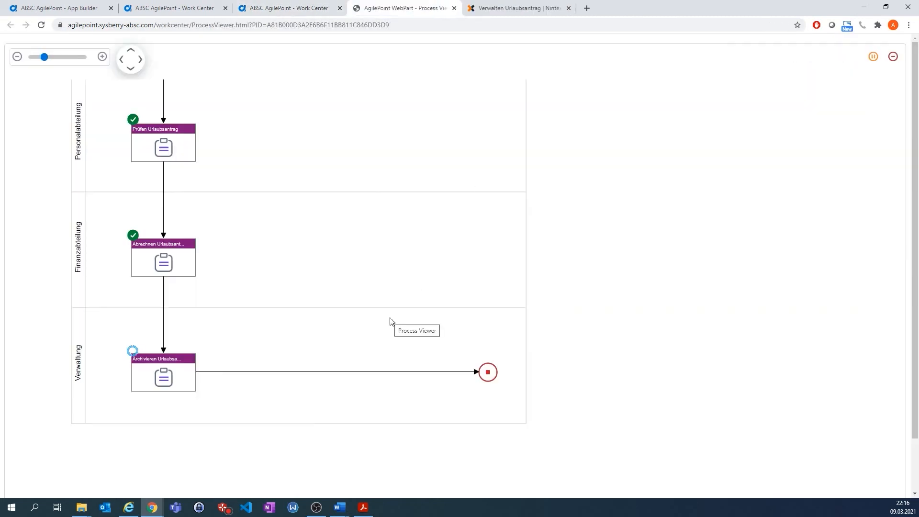